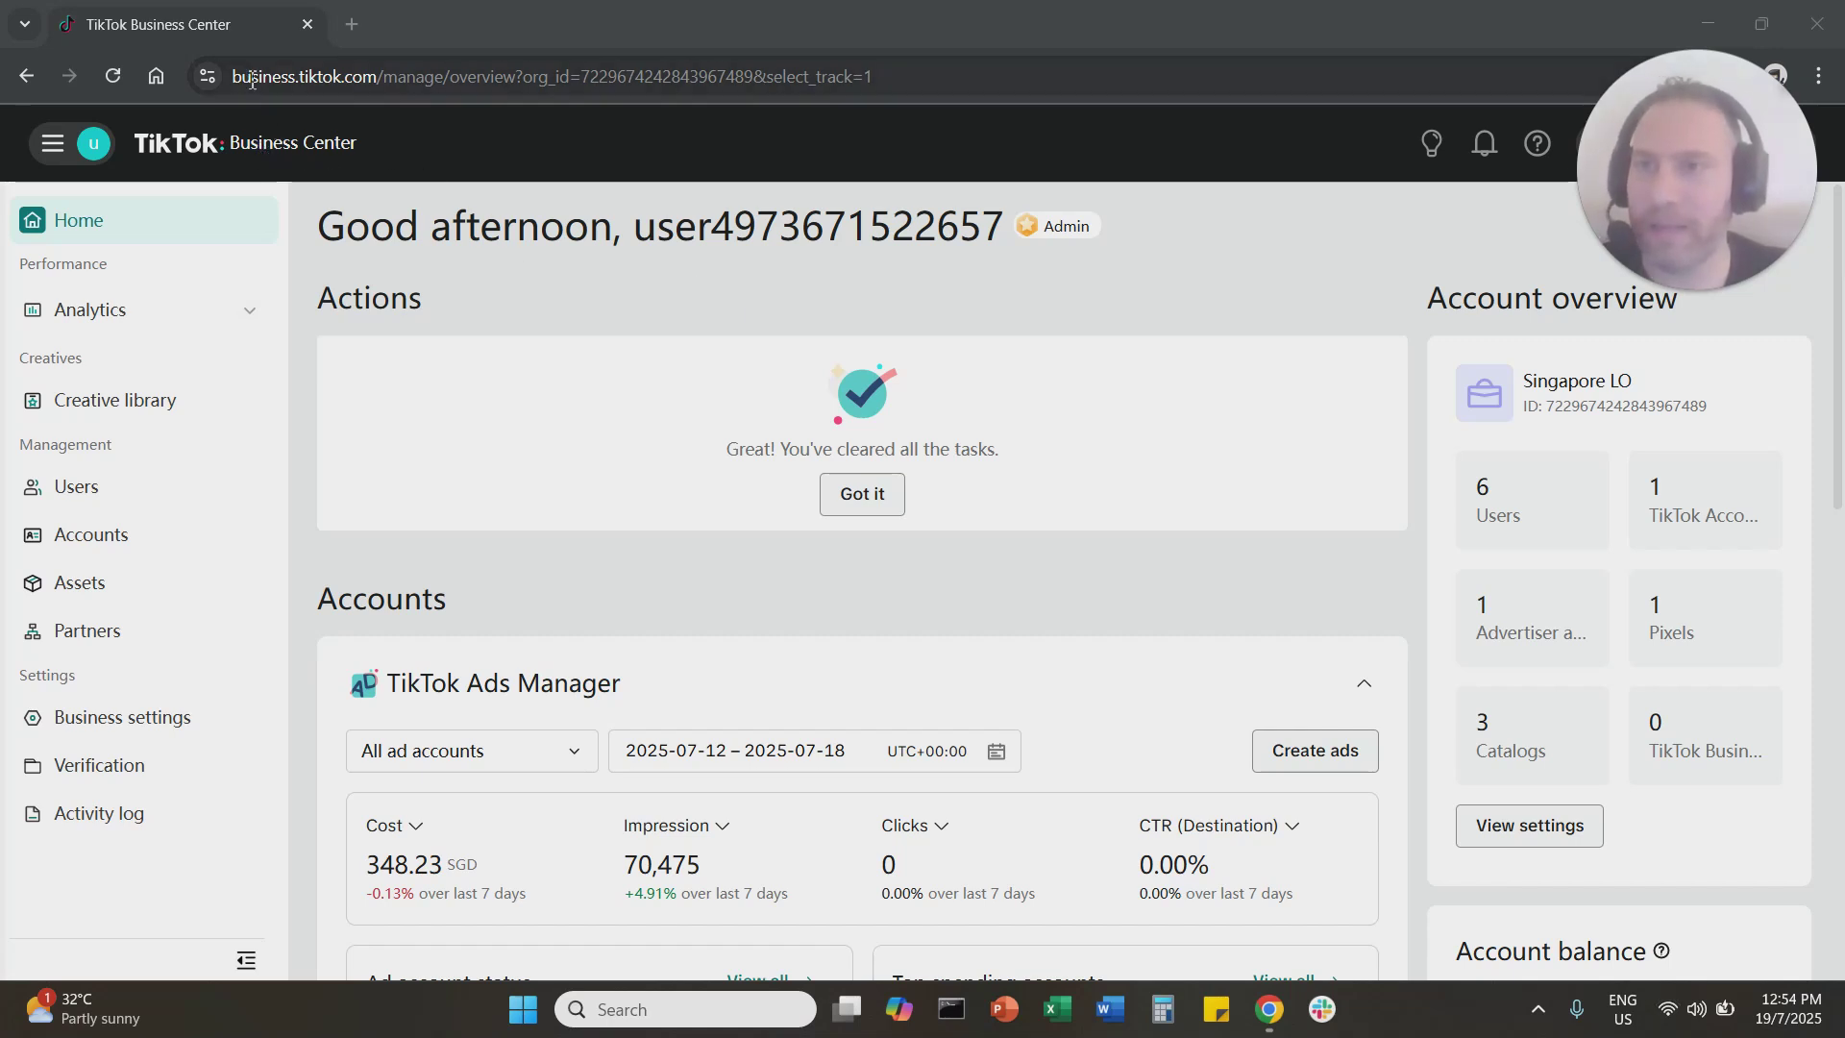
# Step: Go to Accounts under Management, showing the single approved advertiser account
pyautogui.moveTo(252, 76); pyautogui.dragTo(377, 76)
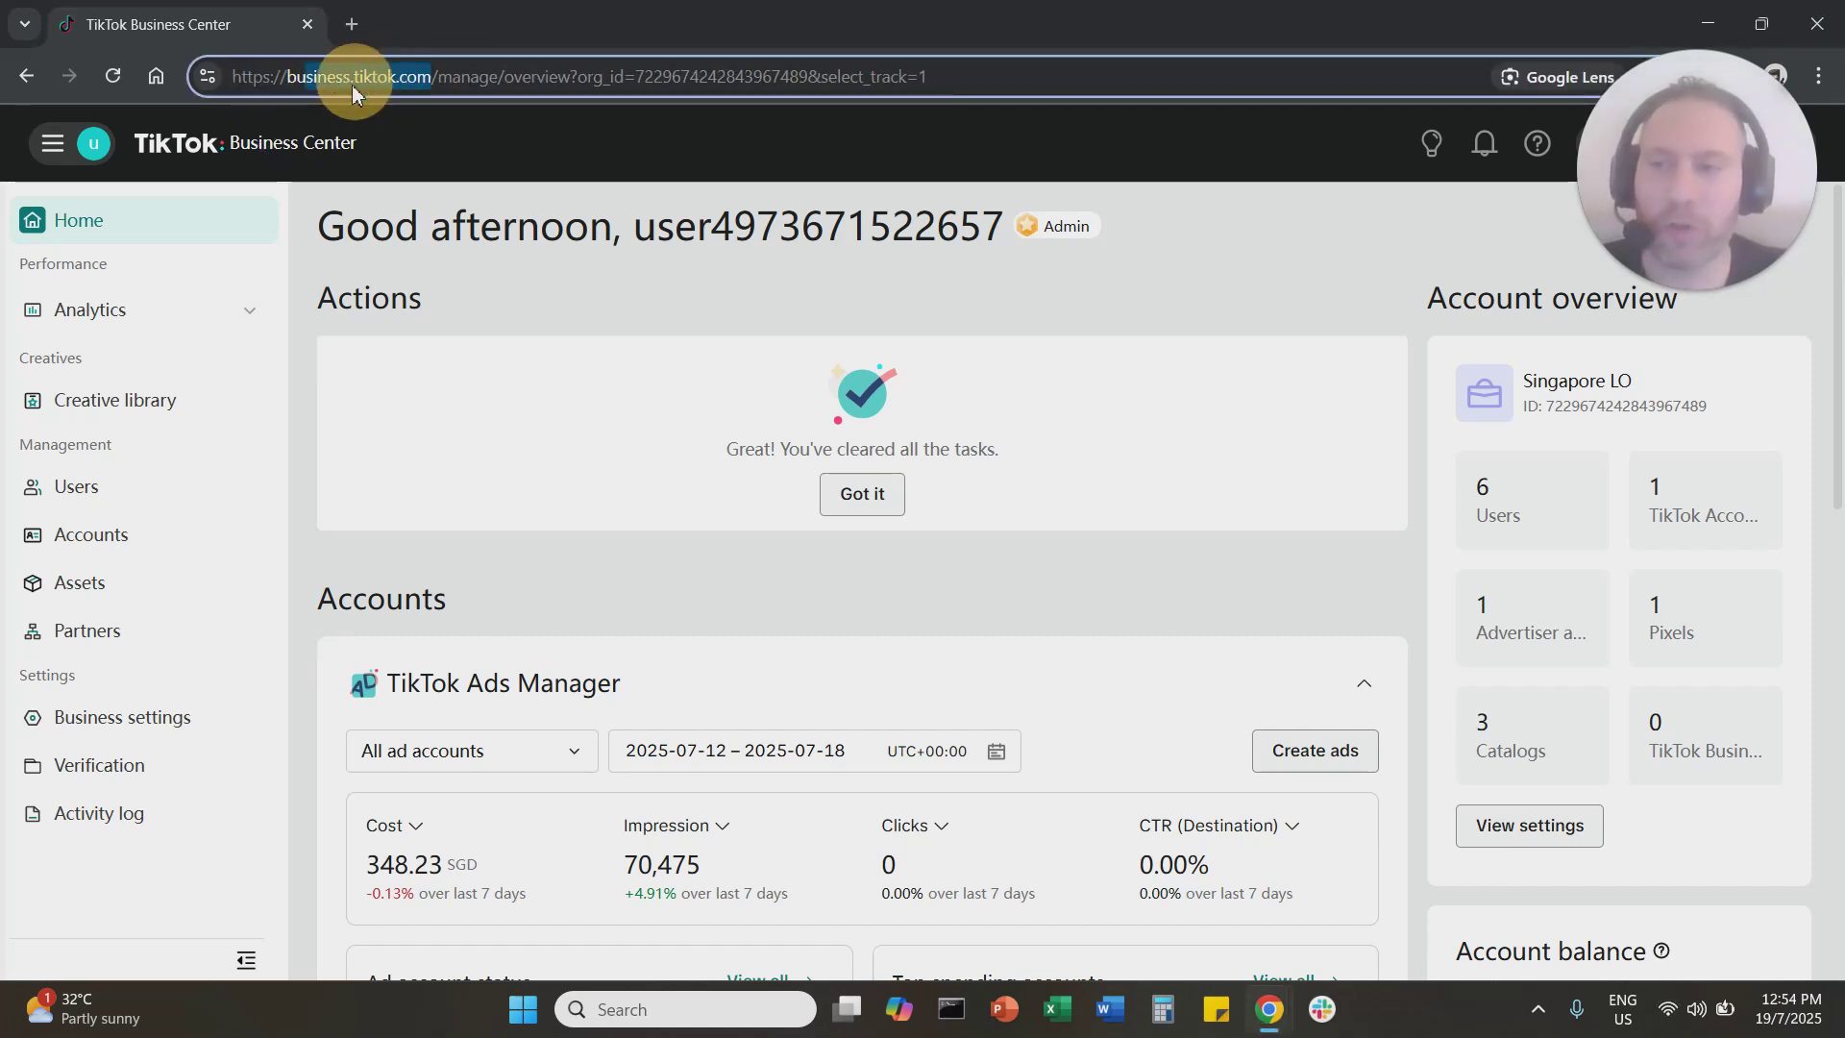
pyautogui.click(132, 538)
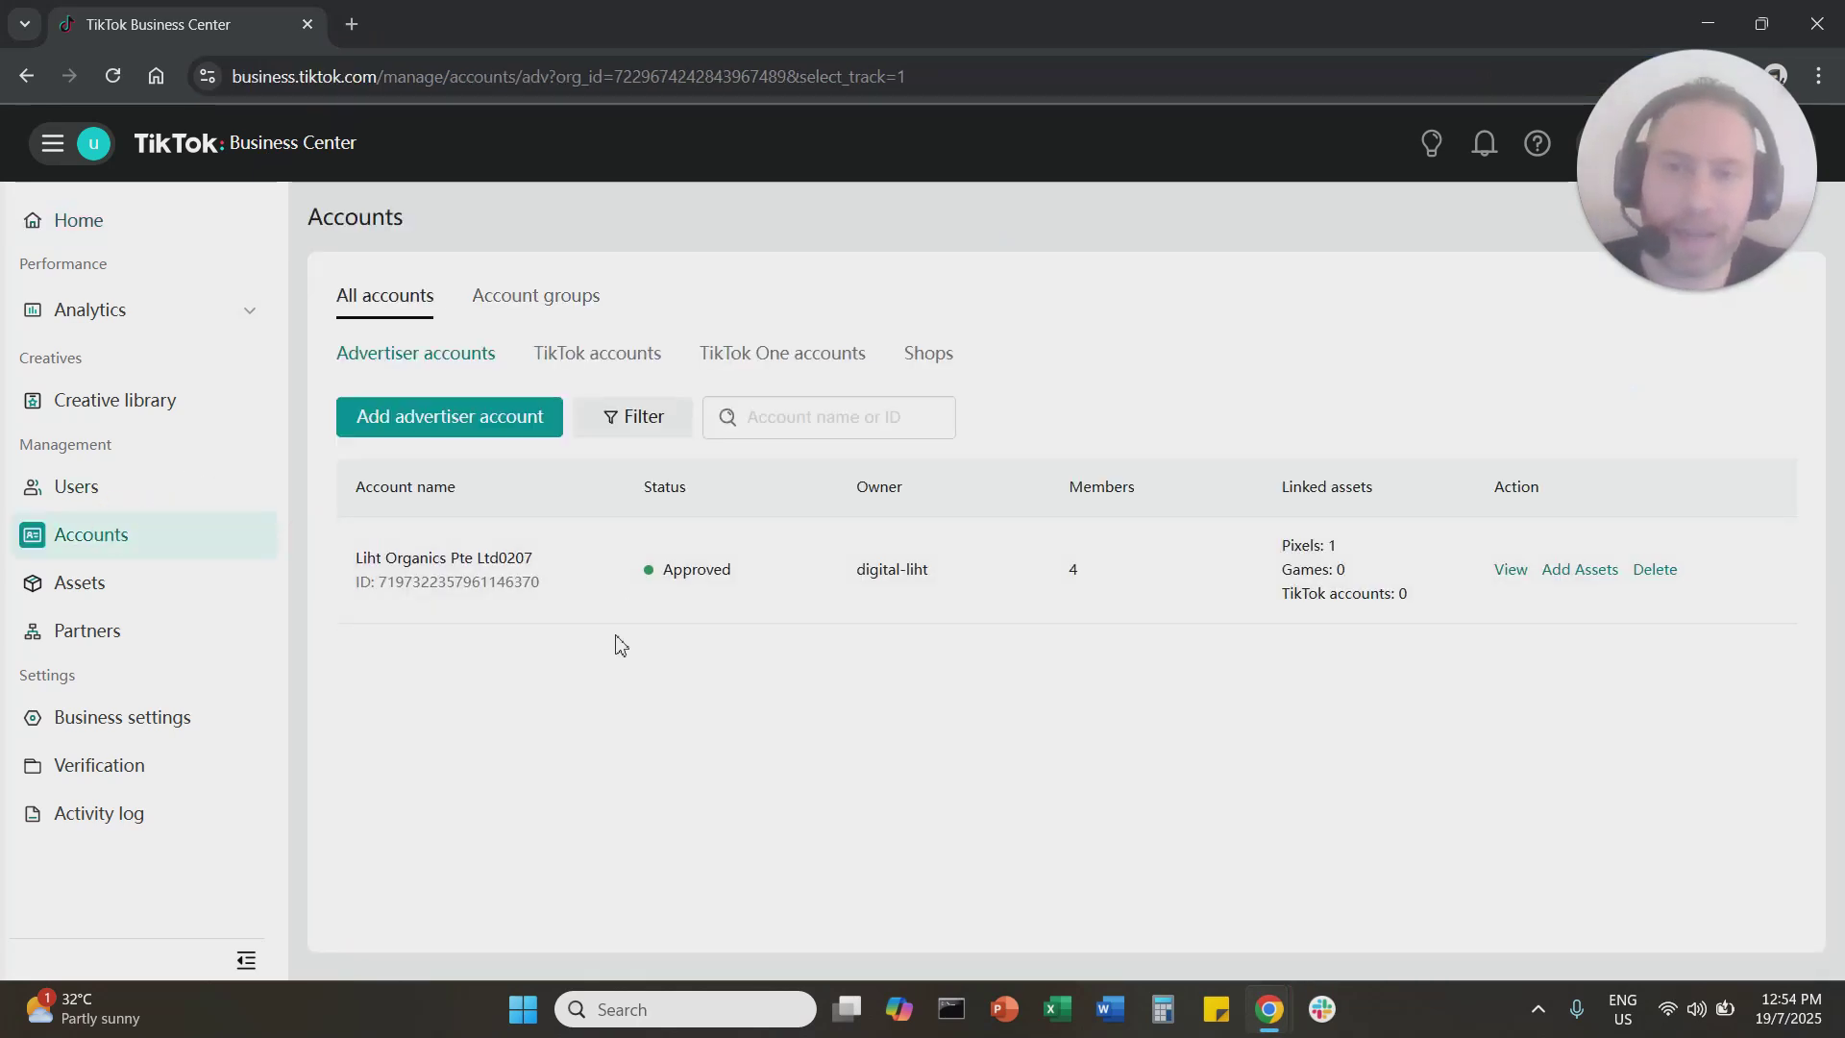
# Step: On the TikTok accounts tab, start adding an account with 'Request ad delivery permissions' as the goal
pyautogui.click(605, 370)
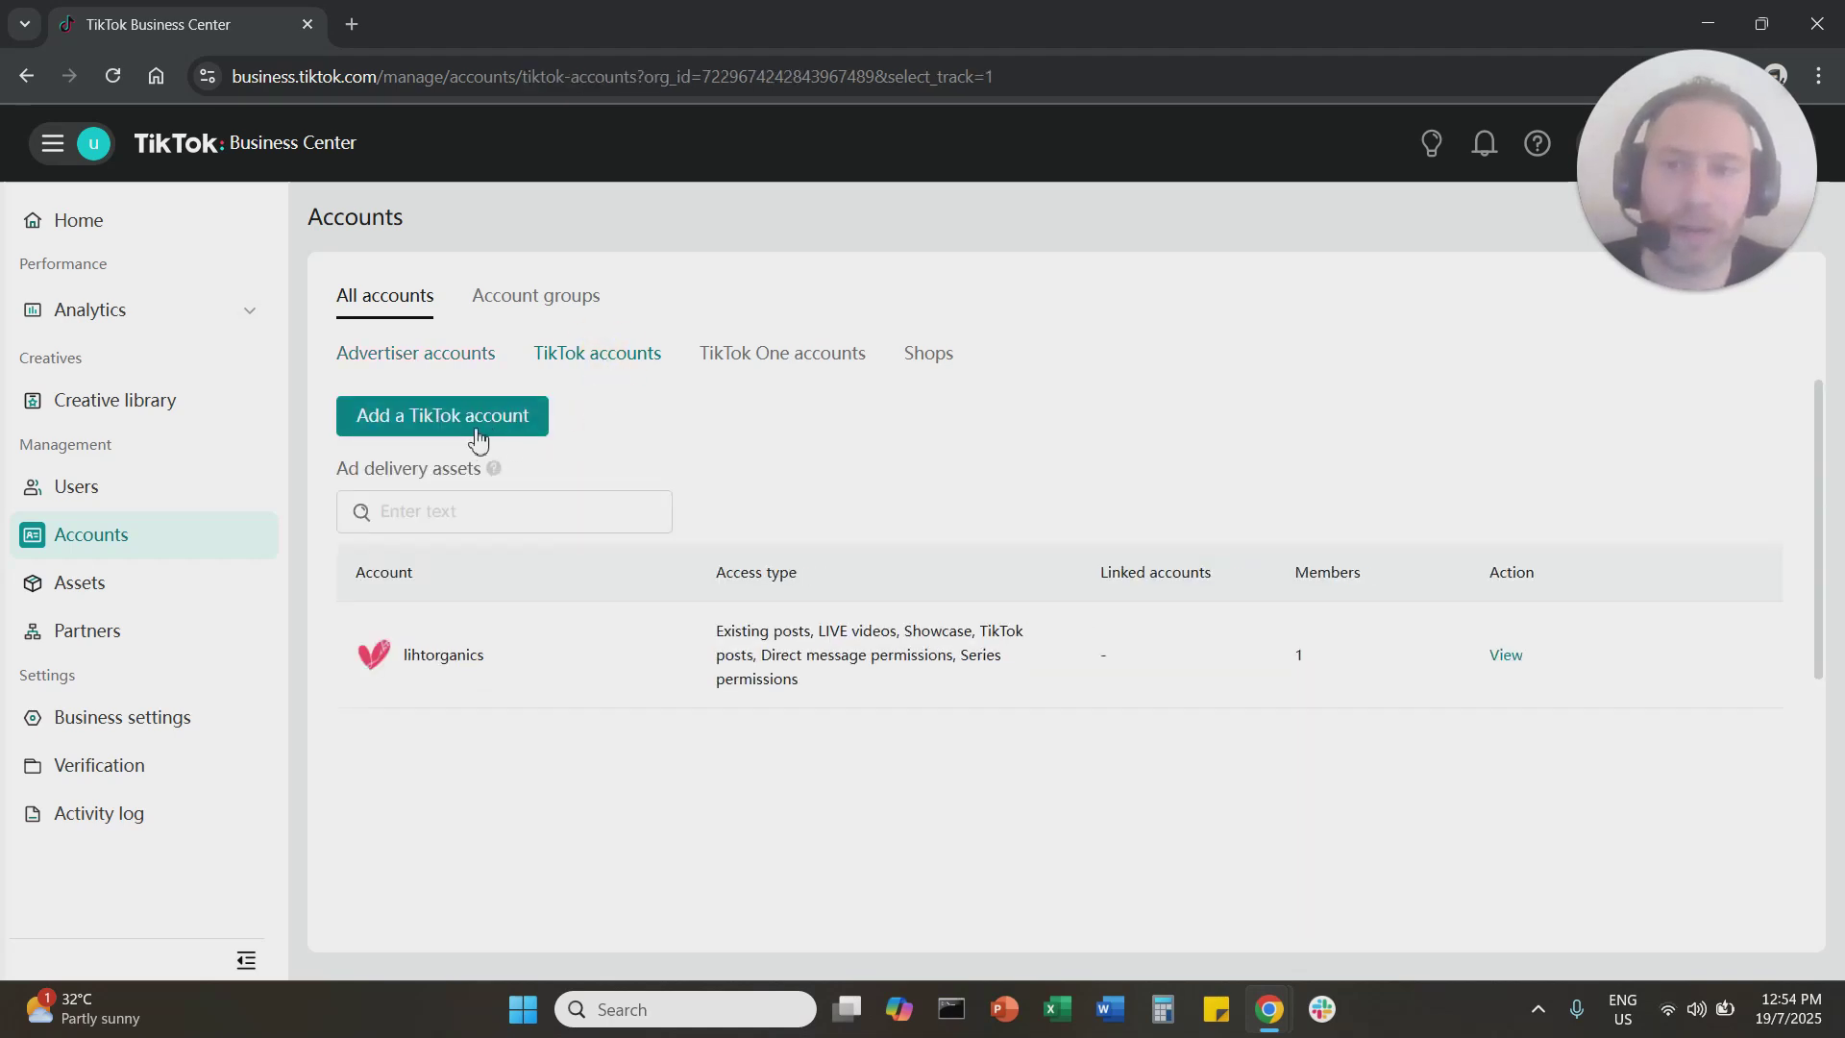
pyautogui.click(426, 440)
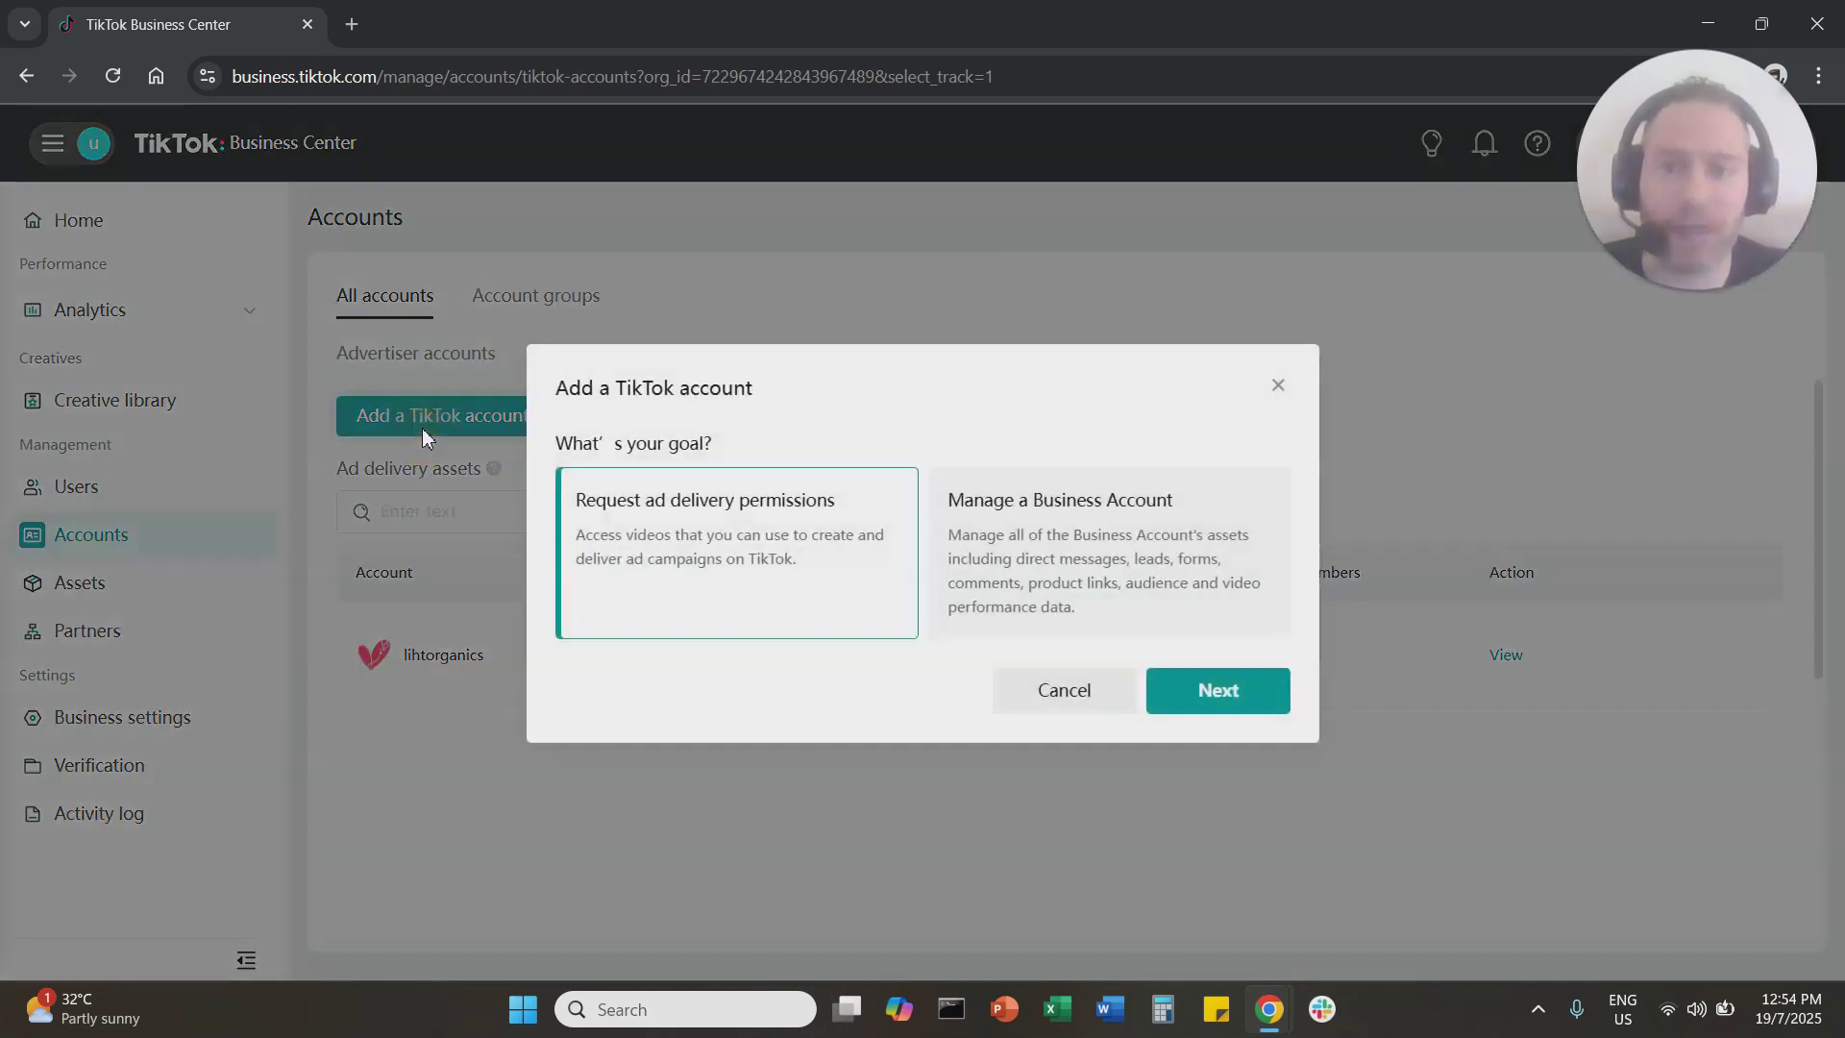
pyautogui.moveTo(582, 512); pyautogui.dragTo(845, 517)
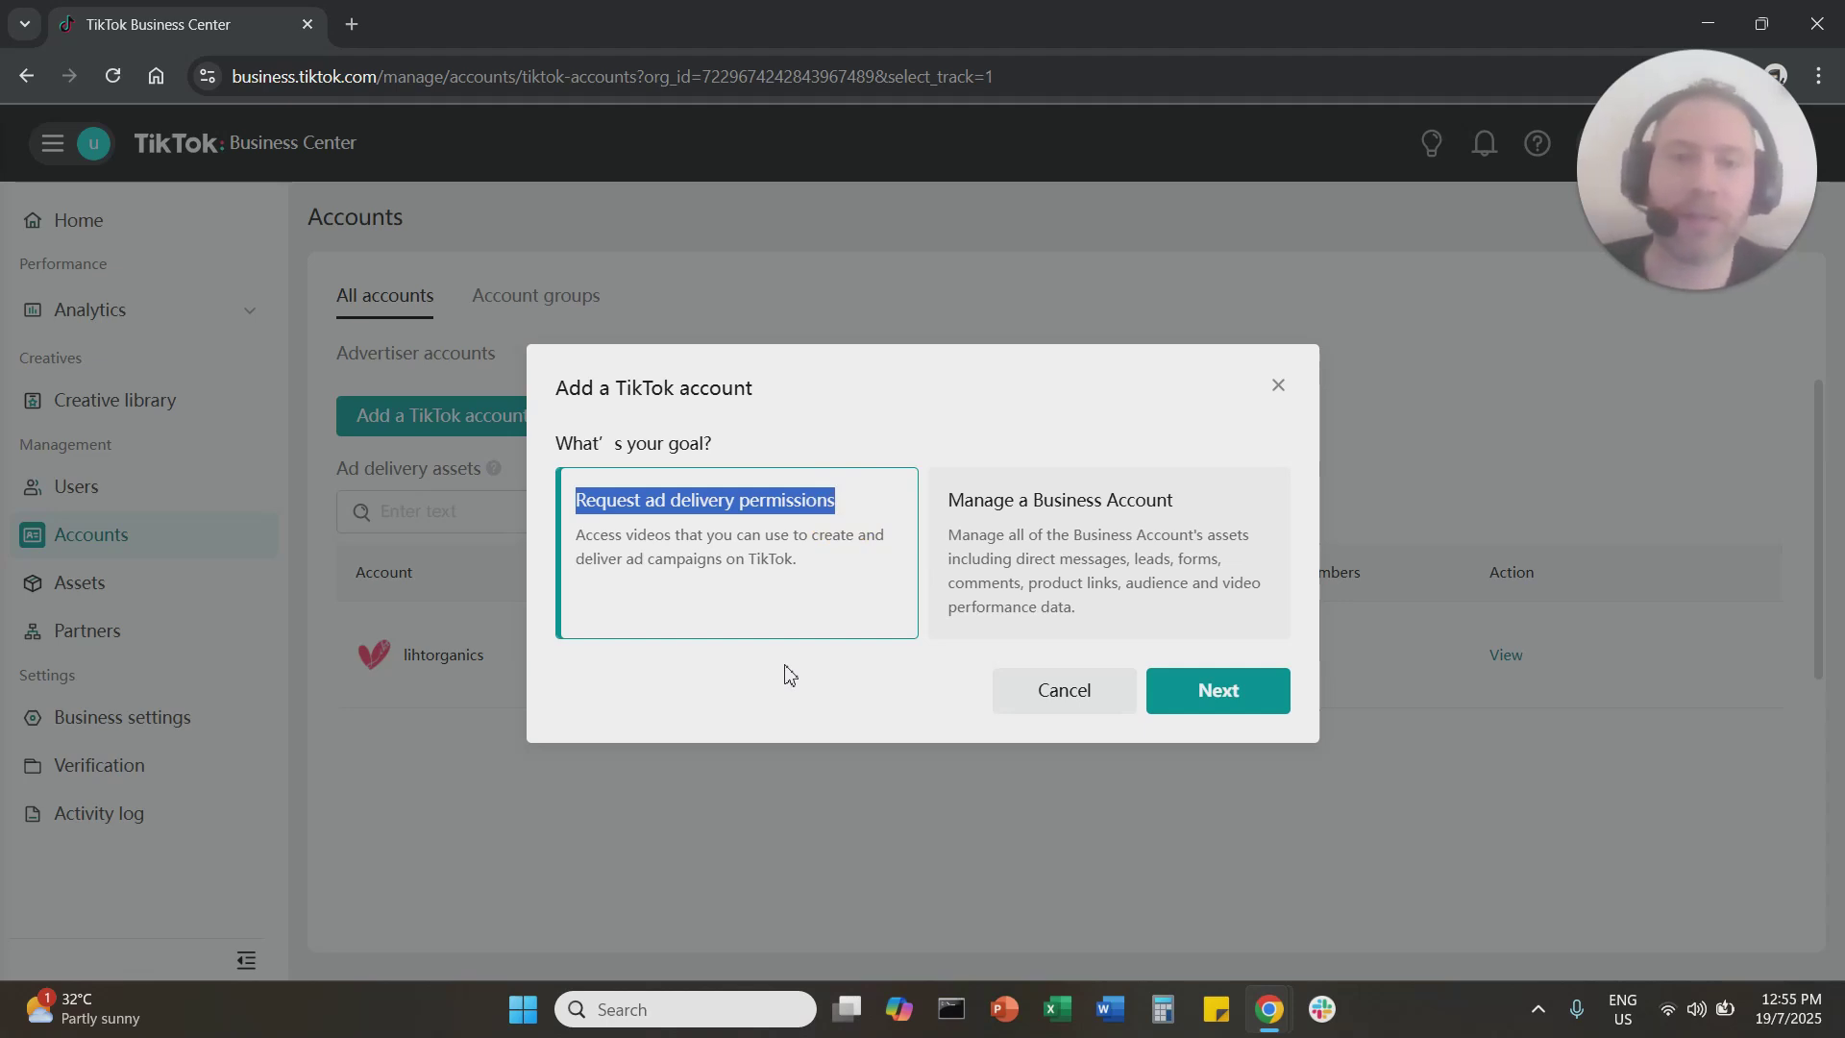
# Step: Enable LIVE videos, Showcase, Direct message and Series permissions, then generate the authorization QR code
pyautogui.click(1261, 696)
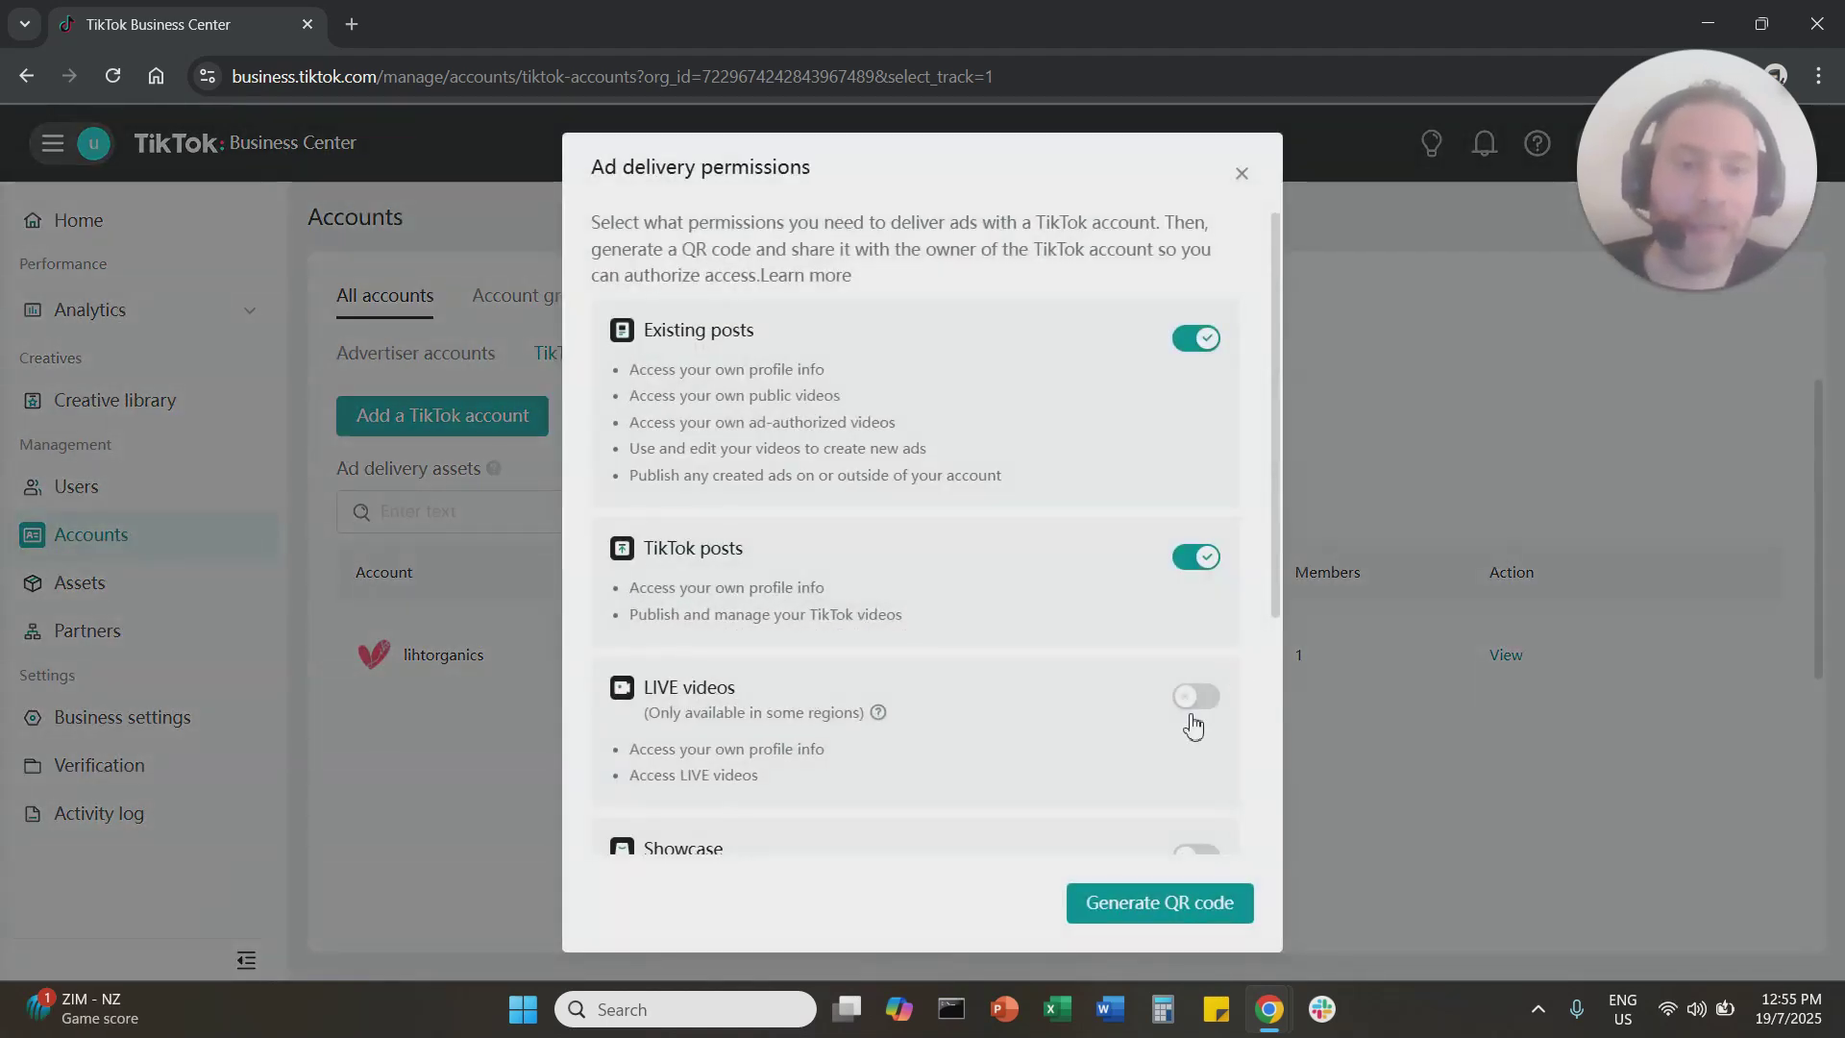
pyautogui.click(1195, 697)
pyautogui.scroll(-3, 1192, 711)
pyautogui.click(1170, 707)
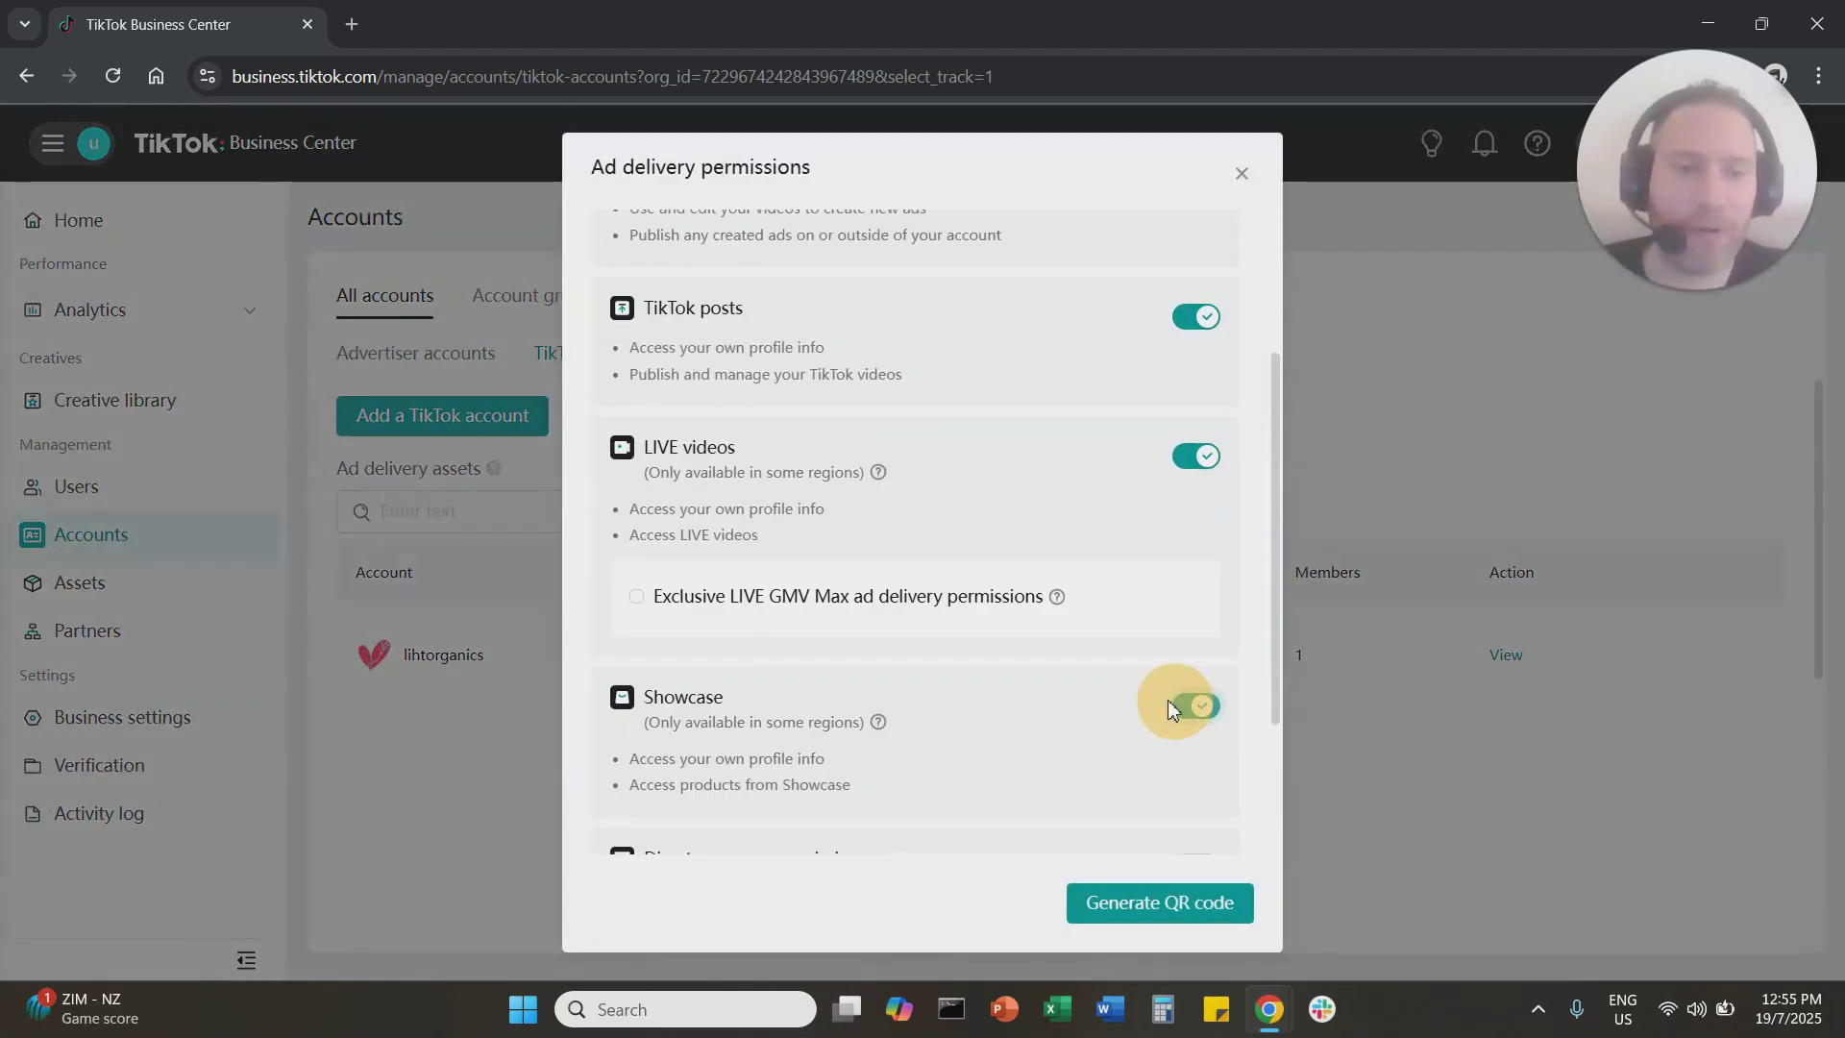
pyautogui.scroll(-2, 1177, 730)
pyautogui.click(1209, 672)
pyautogui.click(1197, 763)
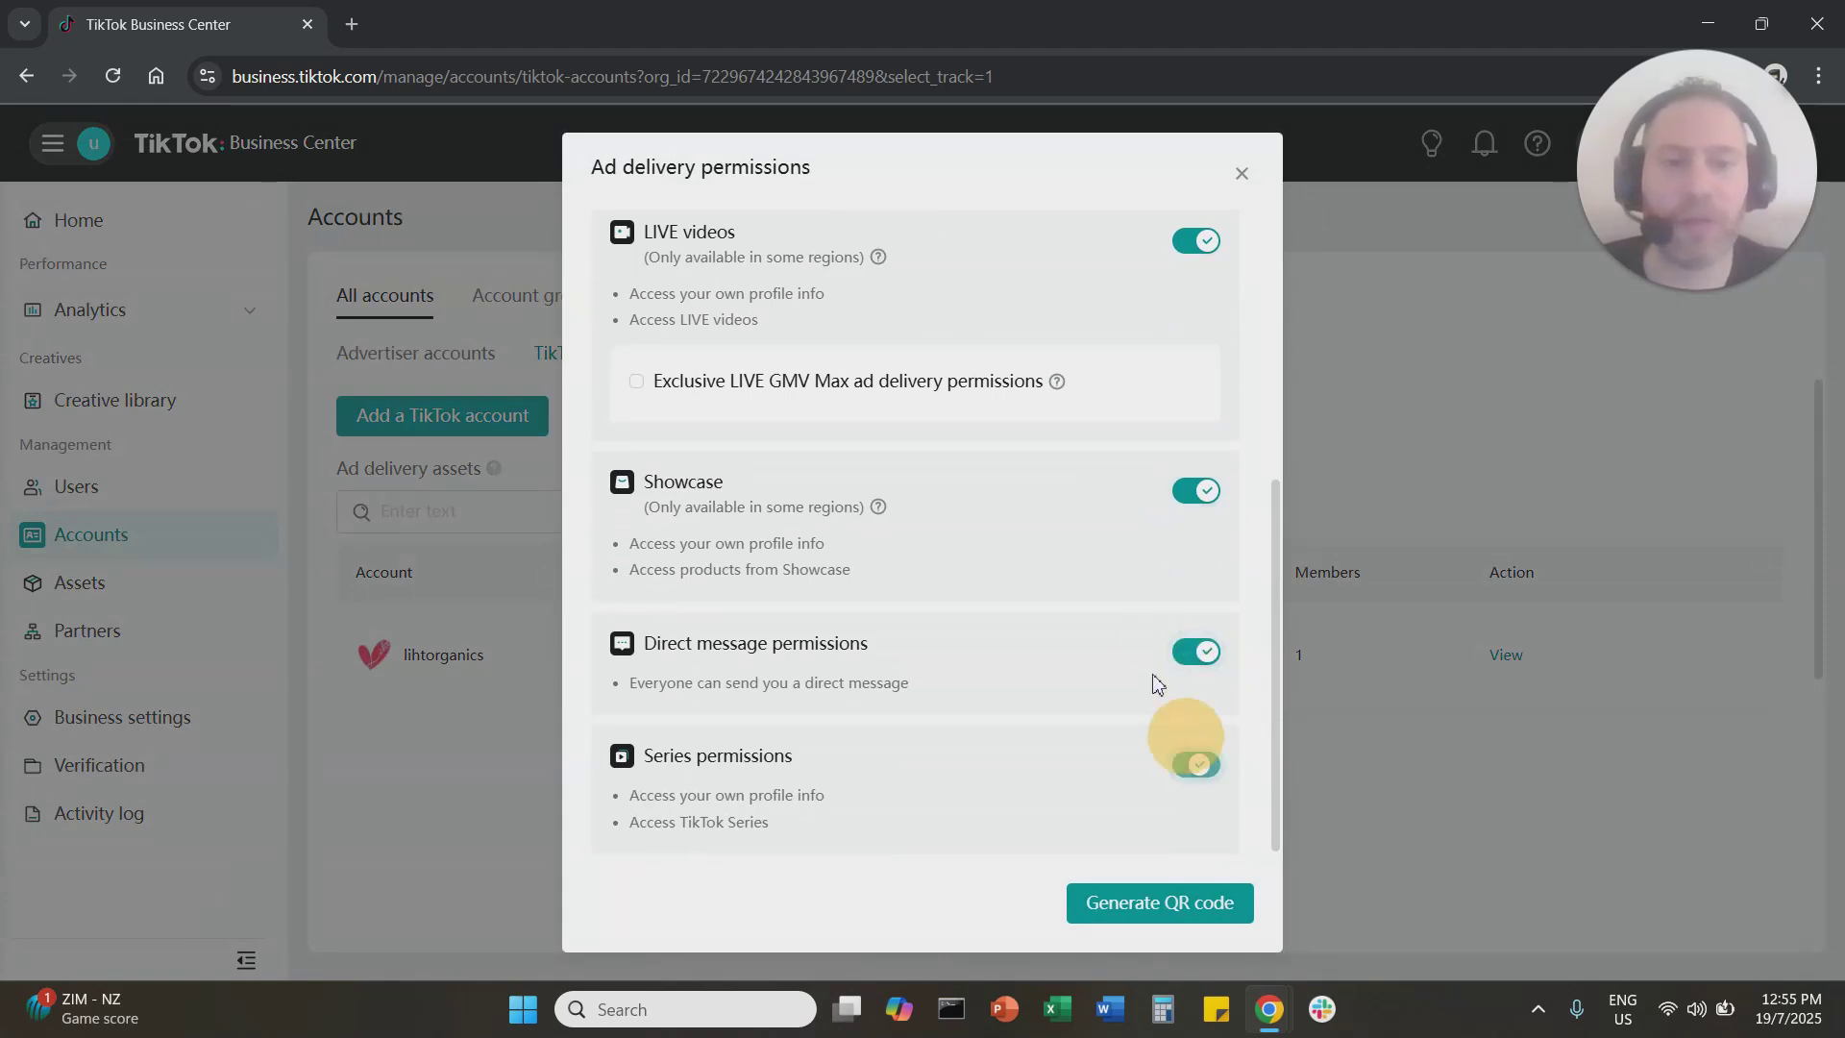
pyautogui.scroll(5, 1124, 605)
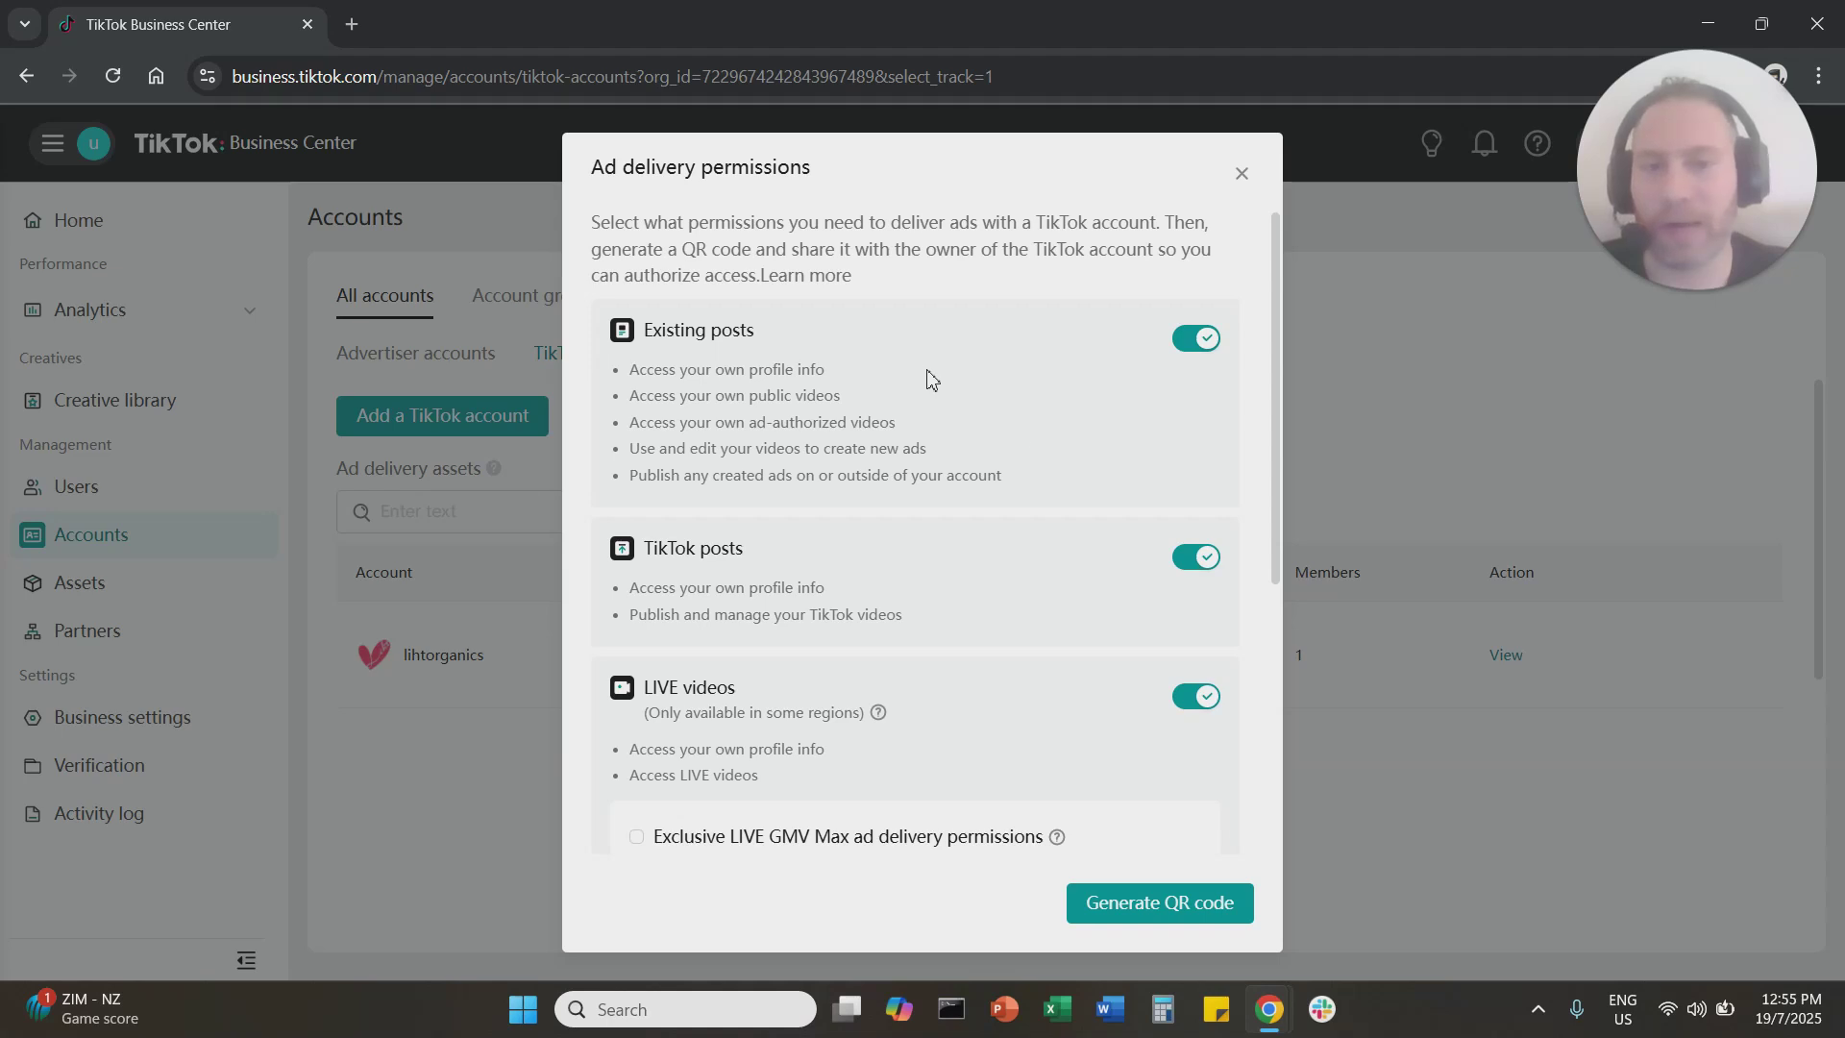
pyautogui.click(1189, 918)
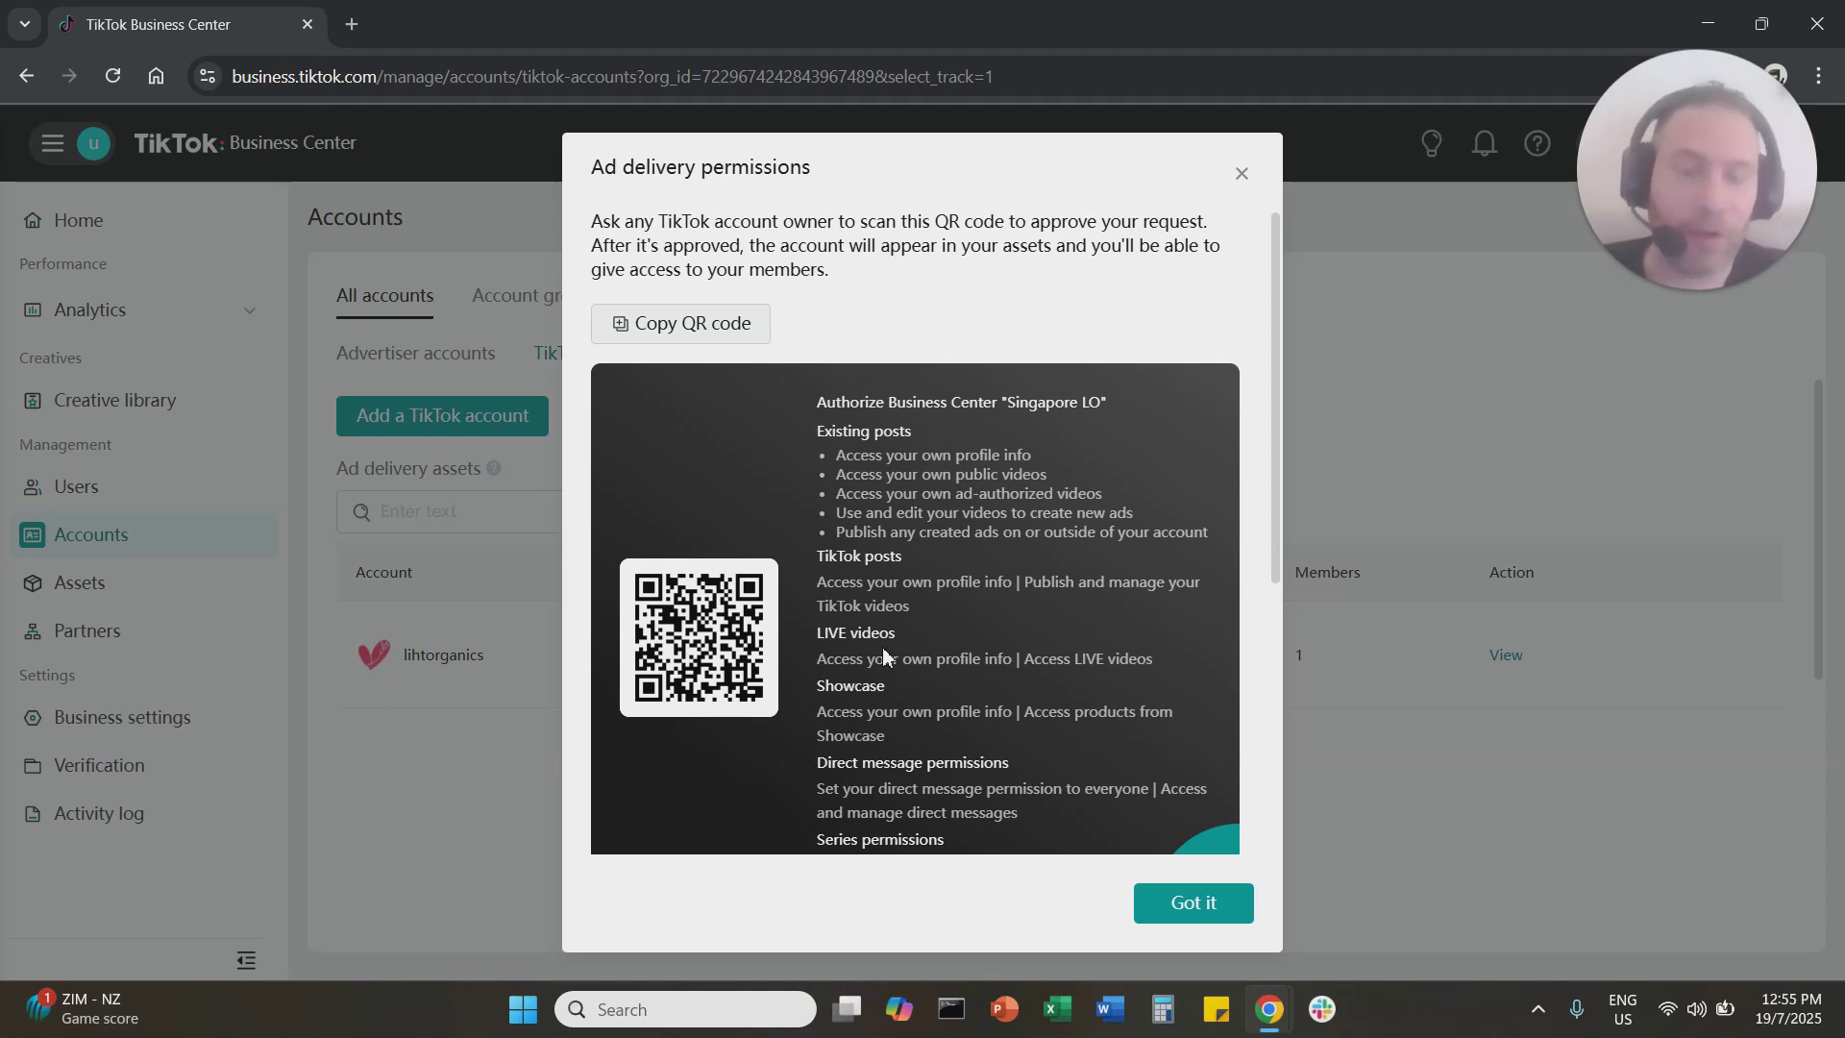
pyautogui.scroll(-5, 711, 634)
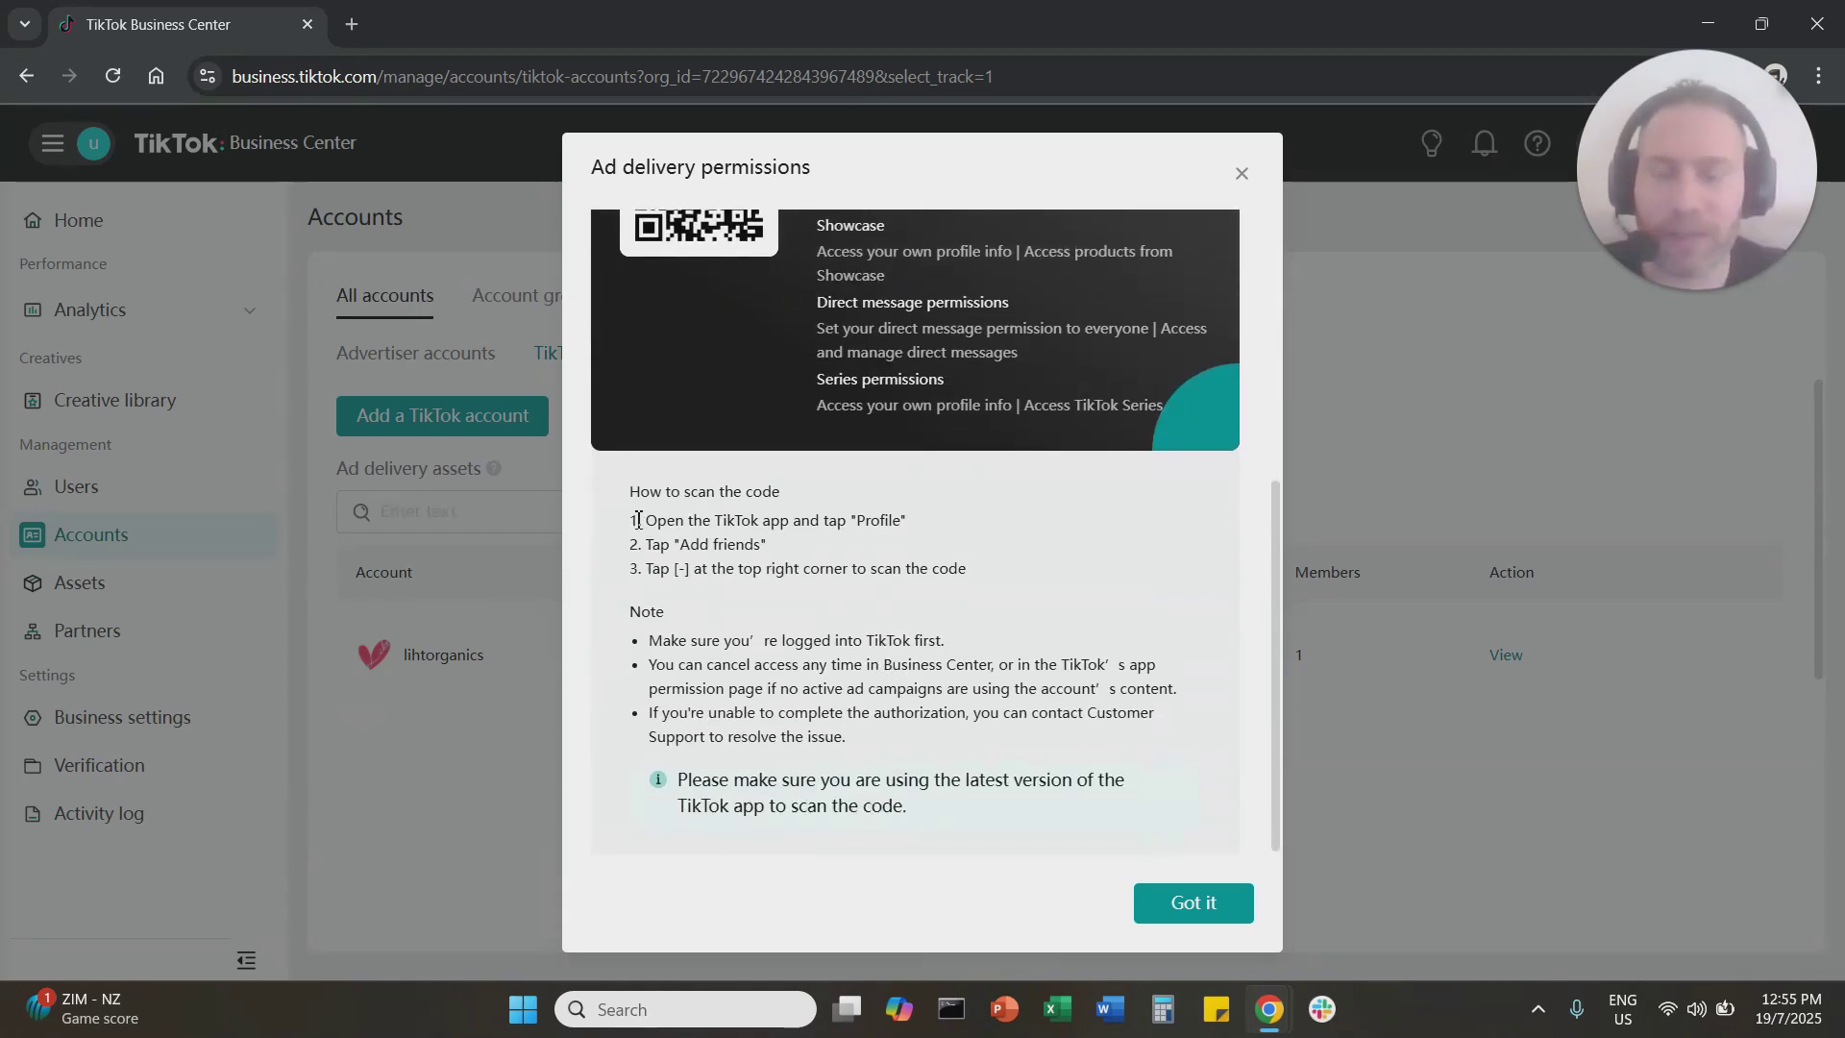
pyautogui.moveTo(640, 524); pyautogui.dragTo(909, 529)
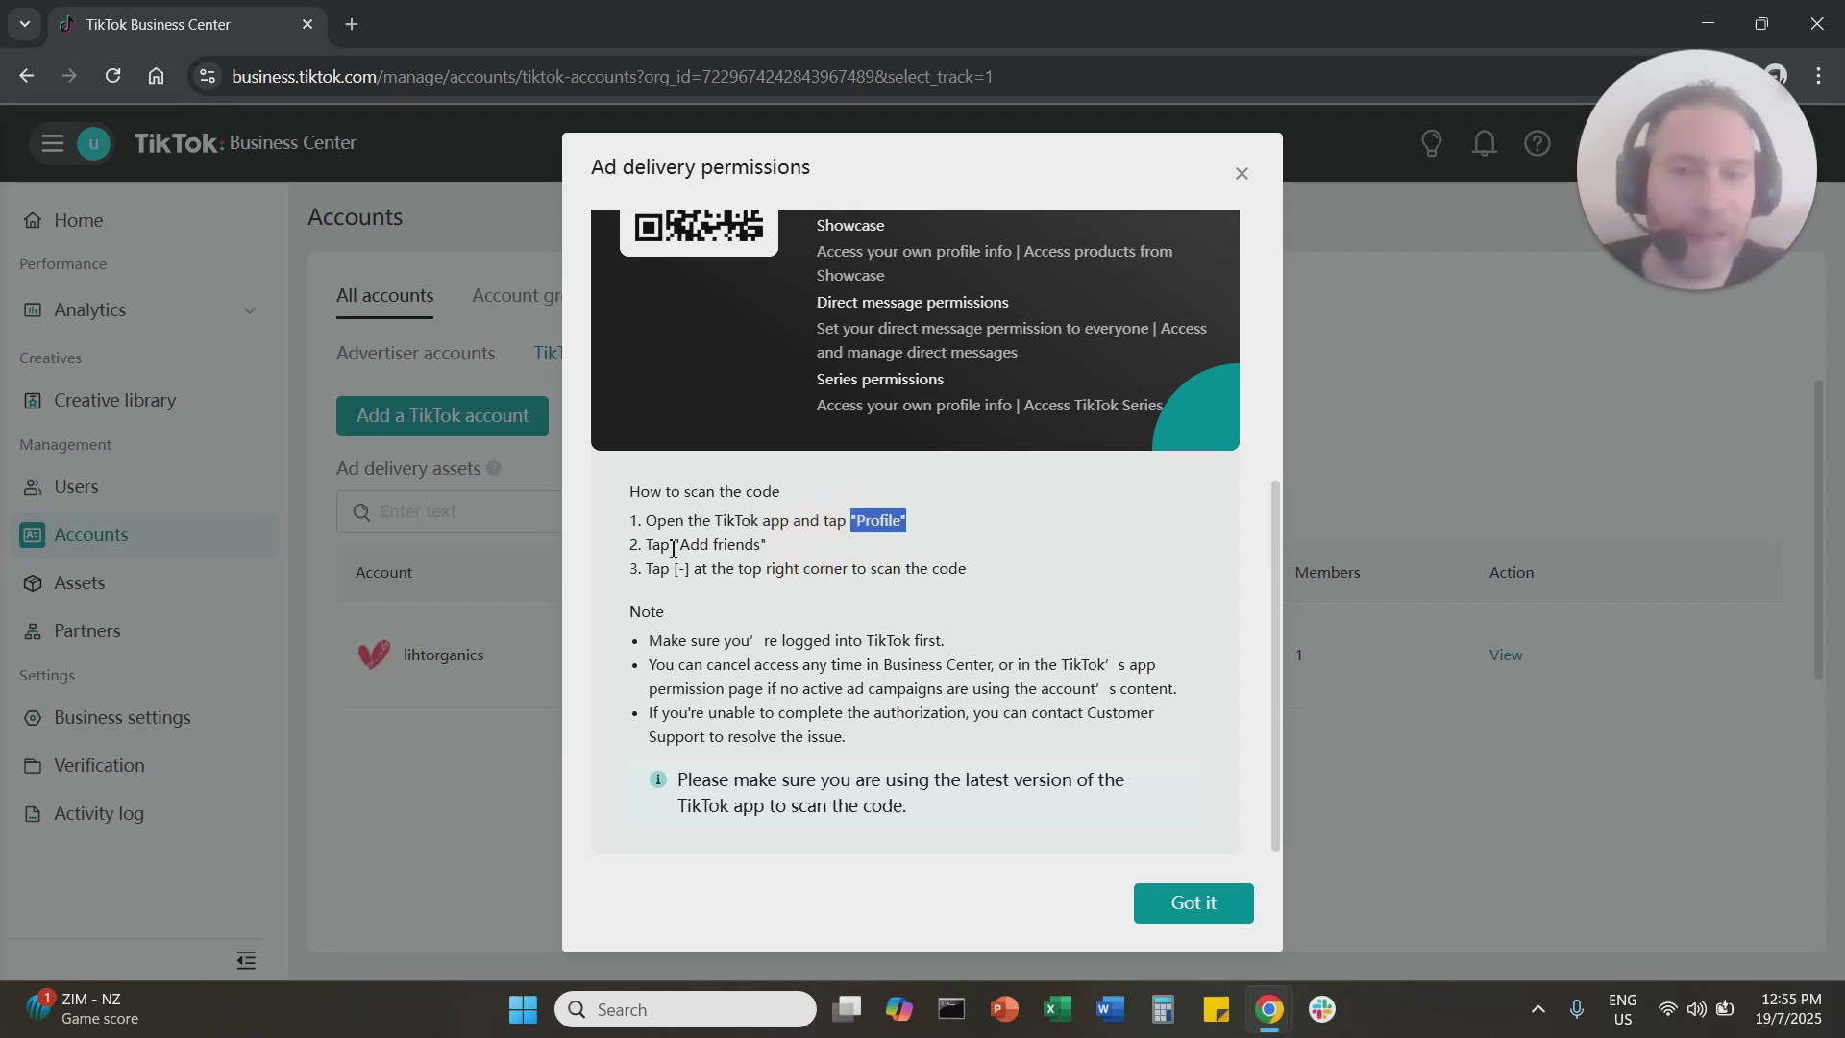
pyautogui.moveTo(676, 545); pyautogui.dragTo(909, 522)
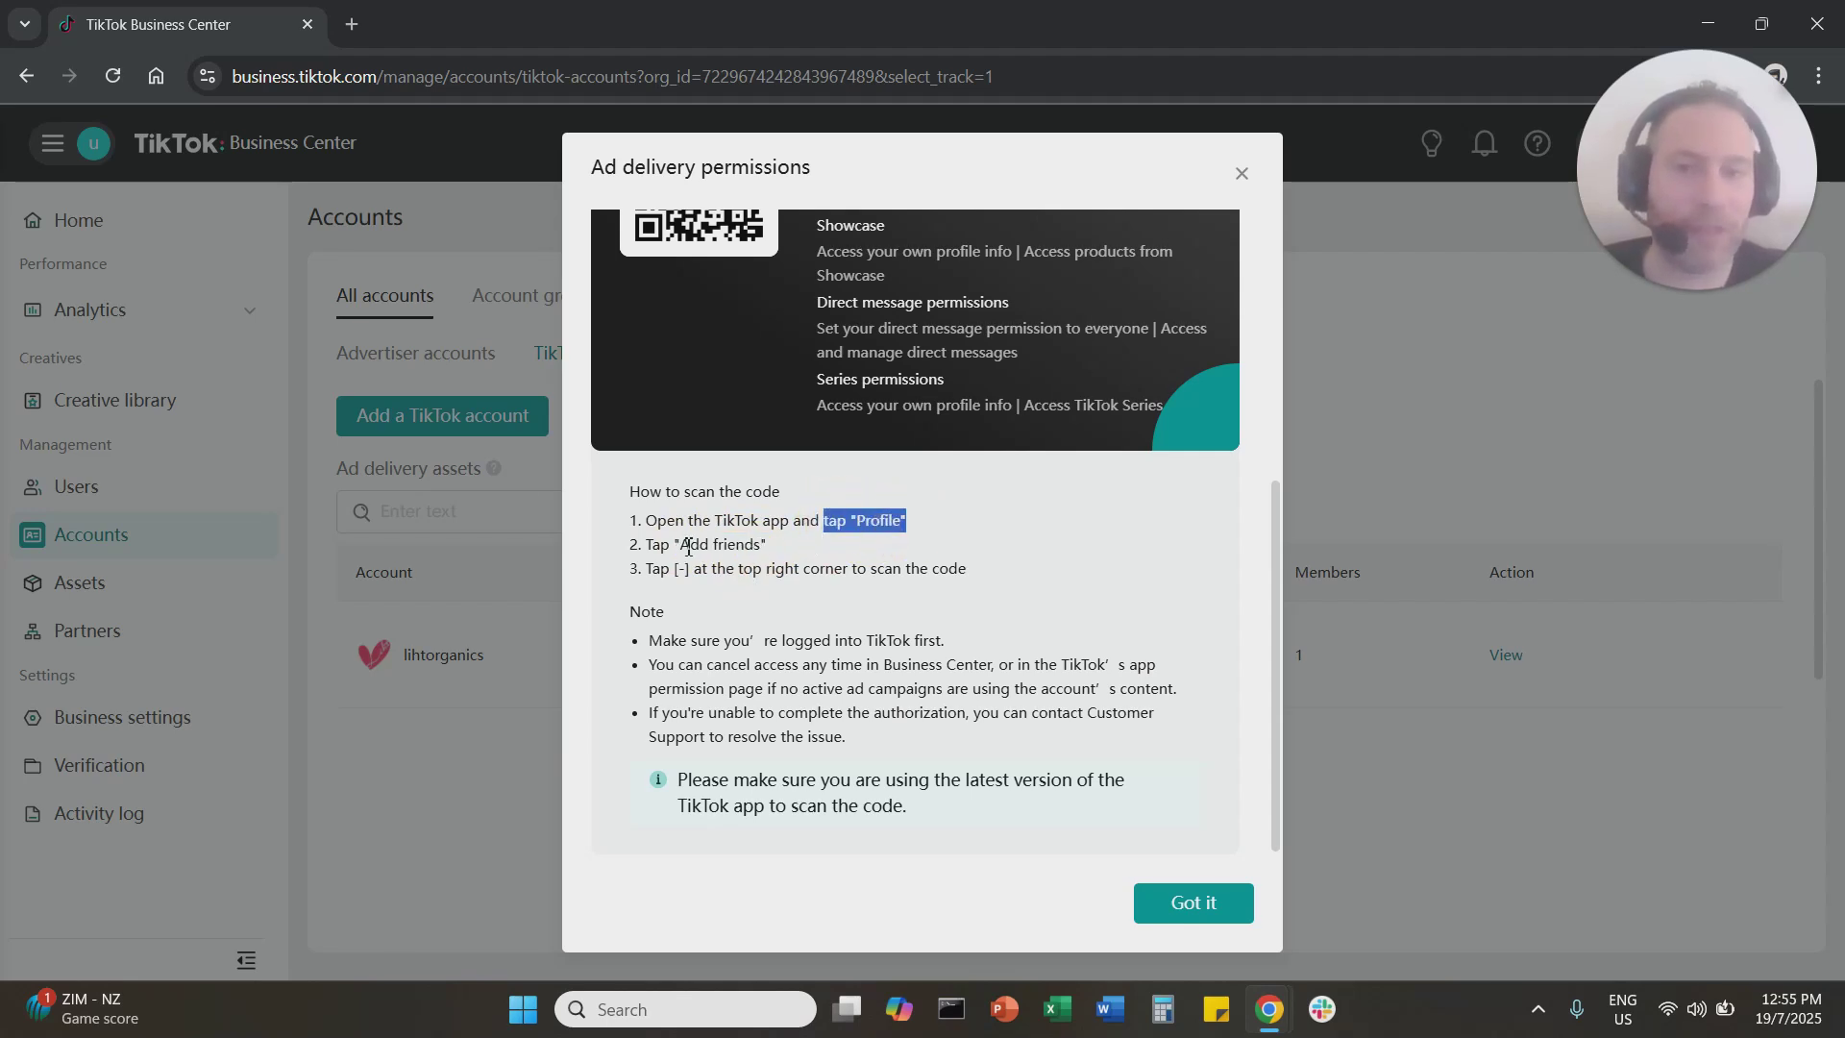
pyautogui.moveTo(676, 545); pyautogui.dragTo(767, 545)
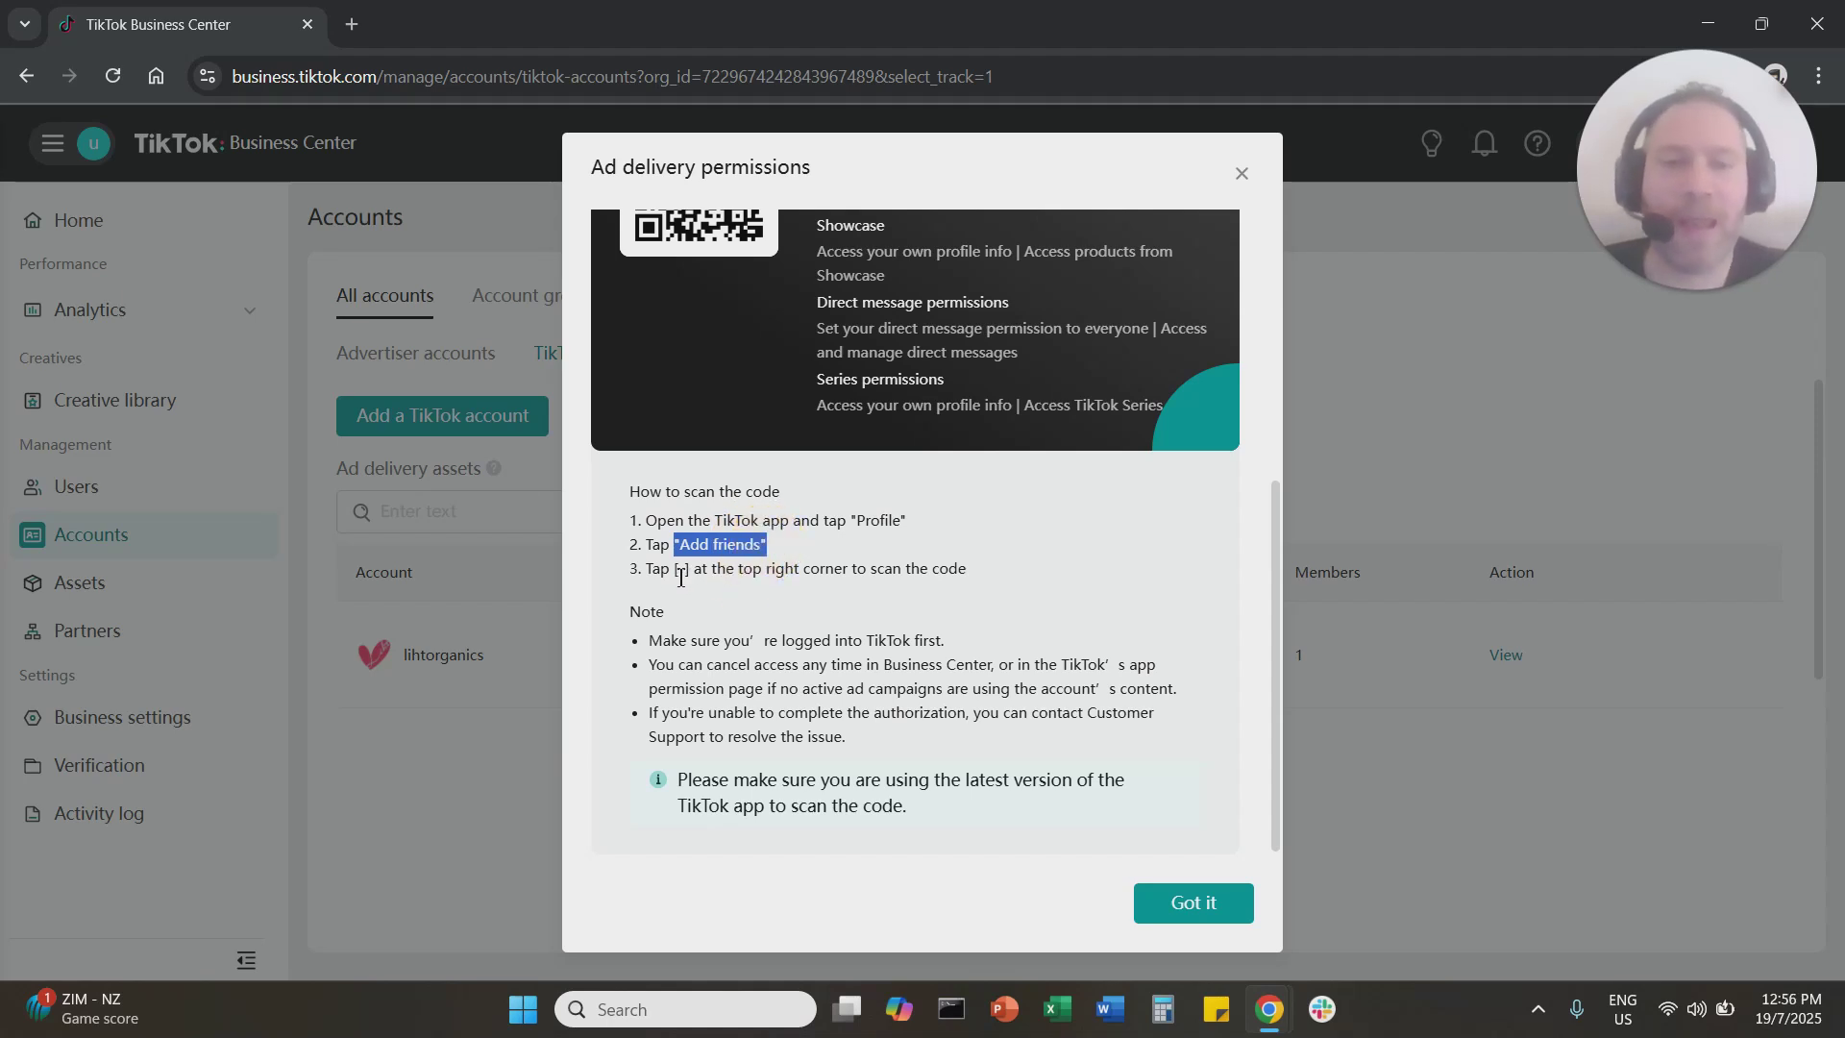
pyautogui.moveTo(655, 576); pyautogui.dragTo(846, 576)
pyautogui.click(848, 576)
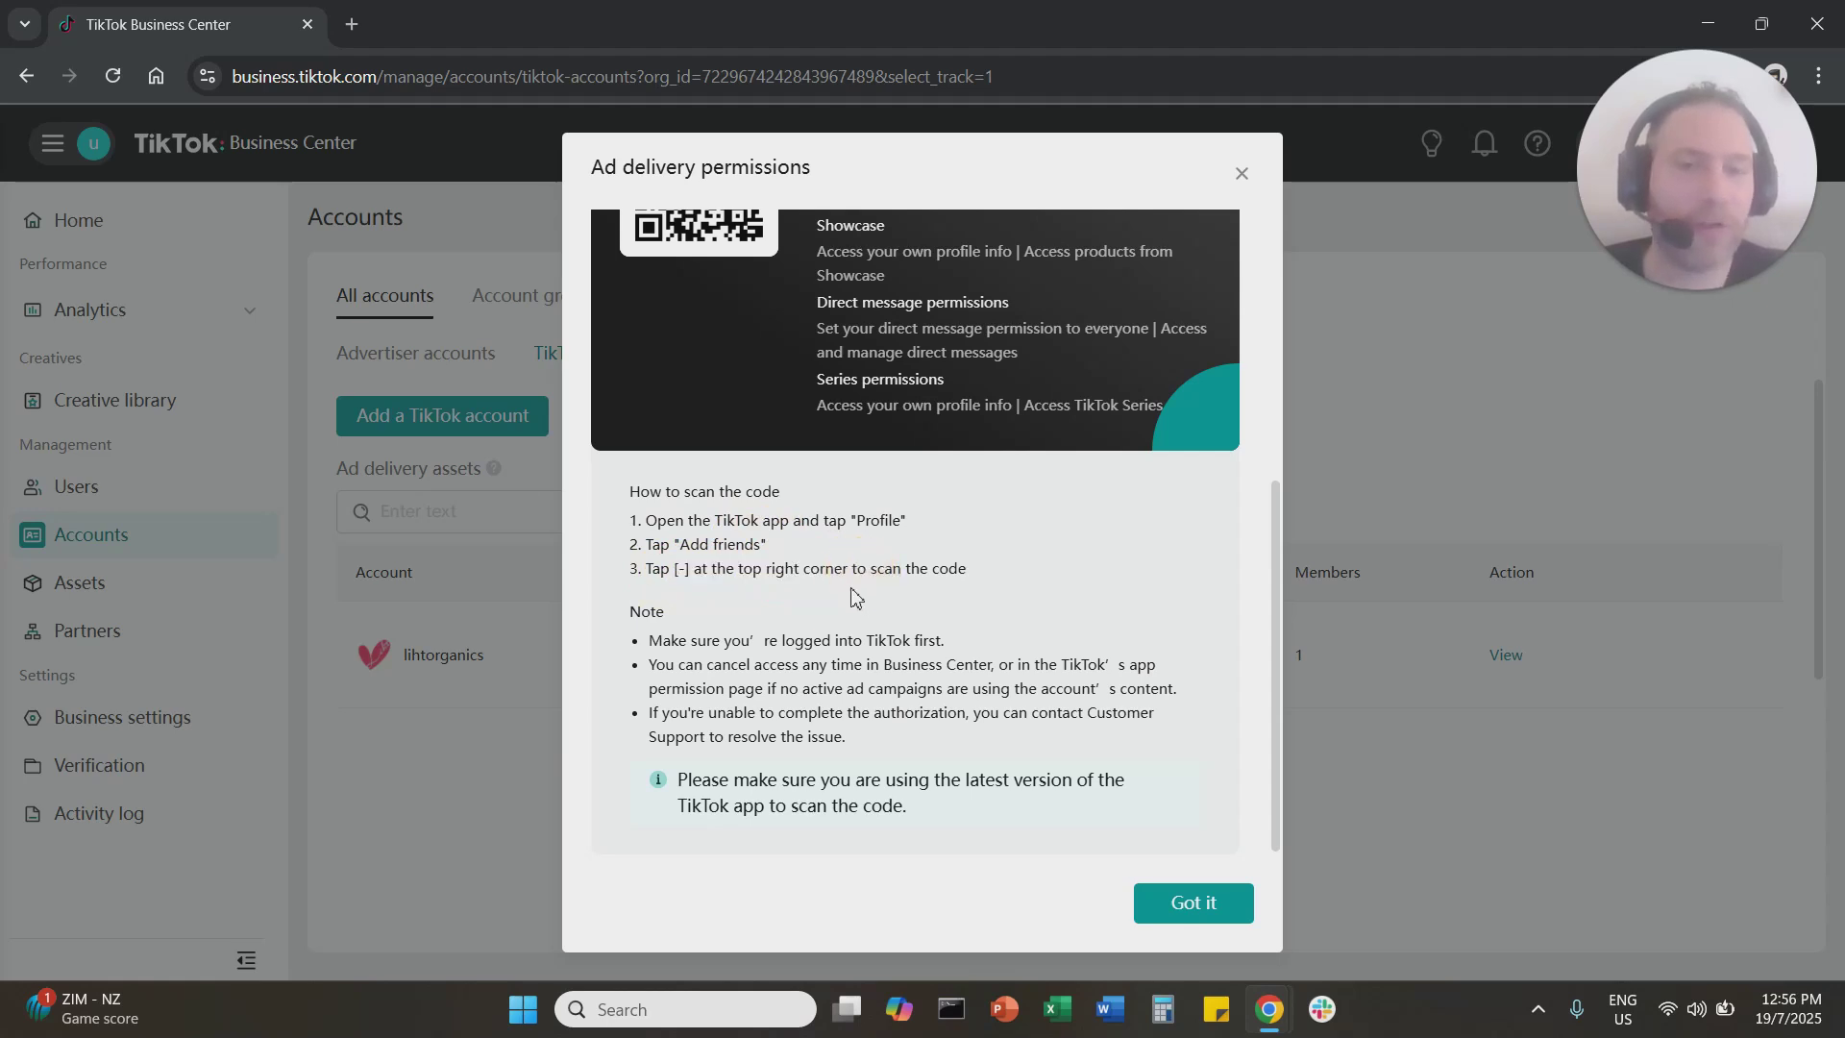
pyautogui.scroll(2, 851, 596)
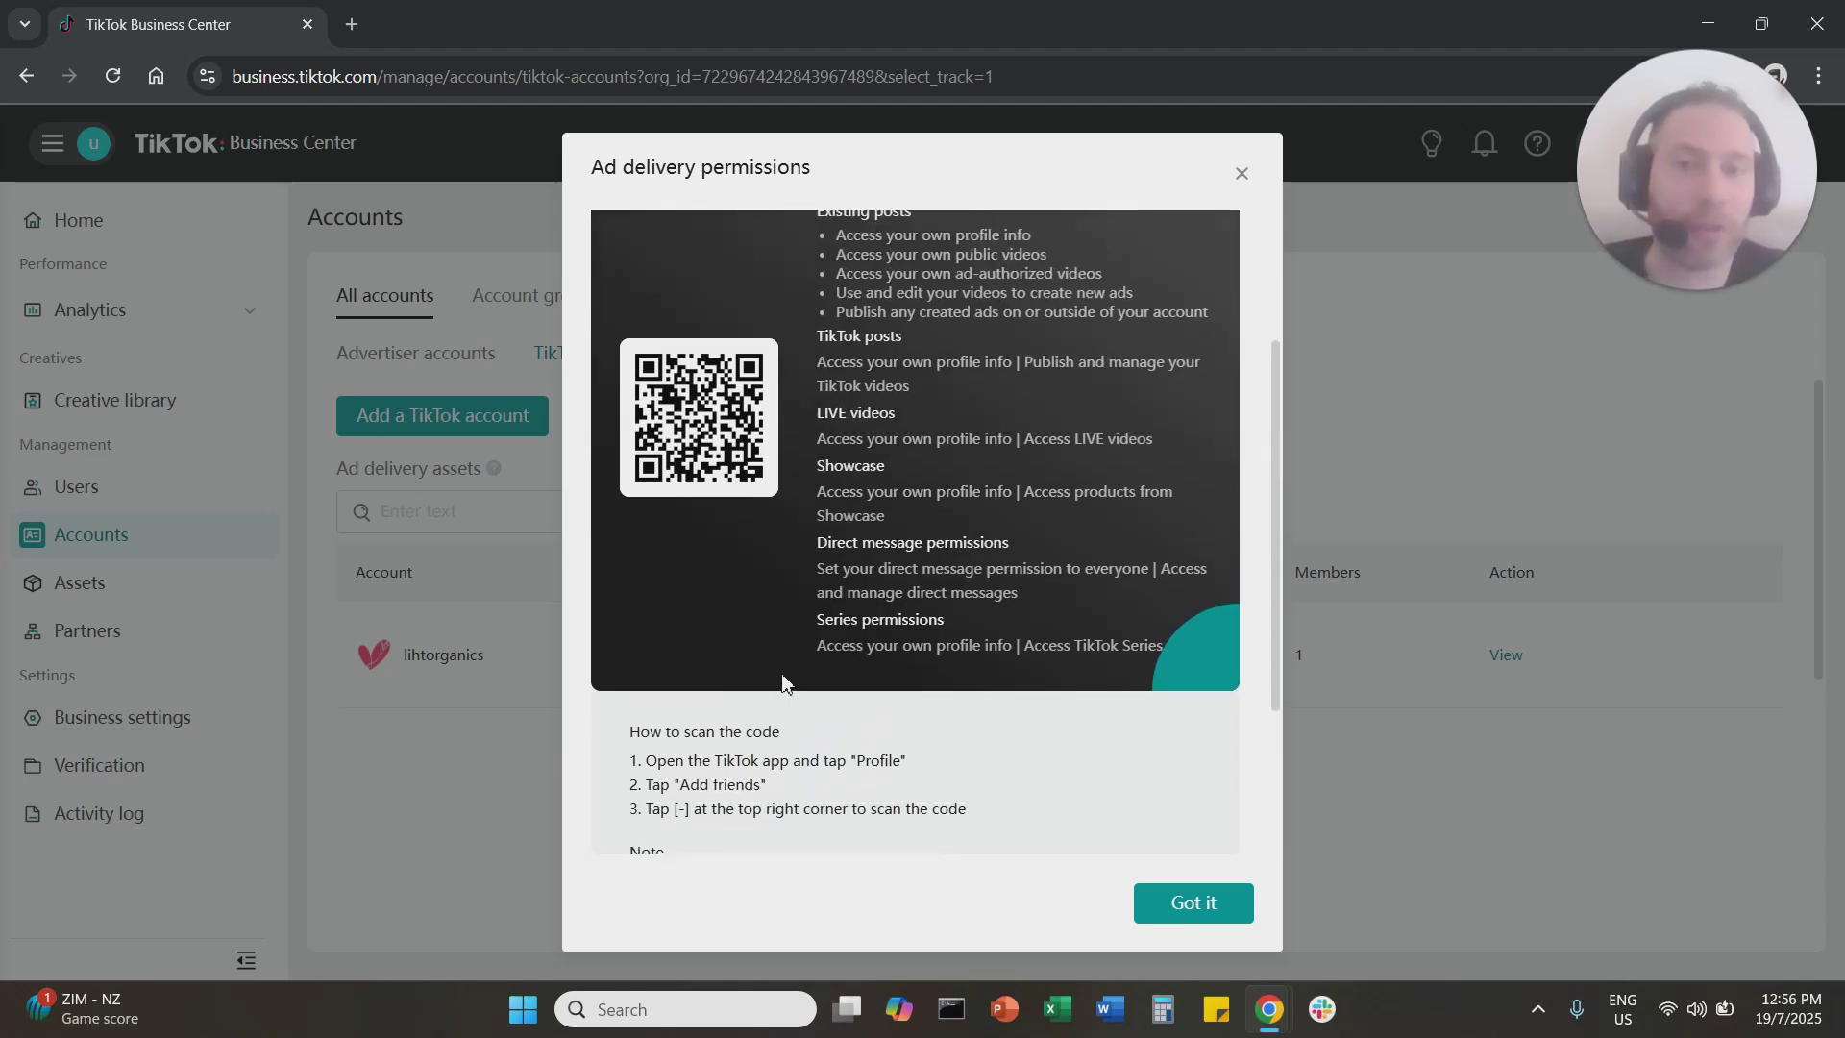
pyautogui.scroll(1, 782, 679)
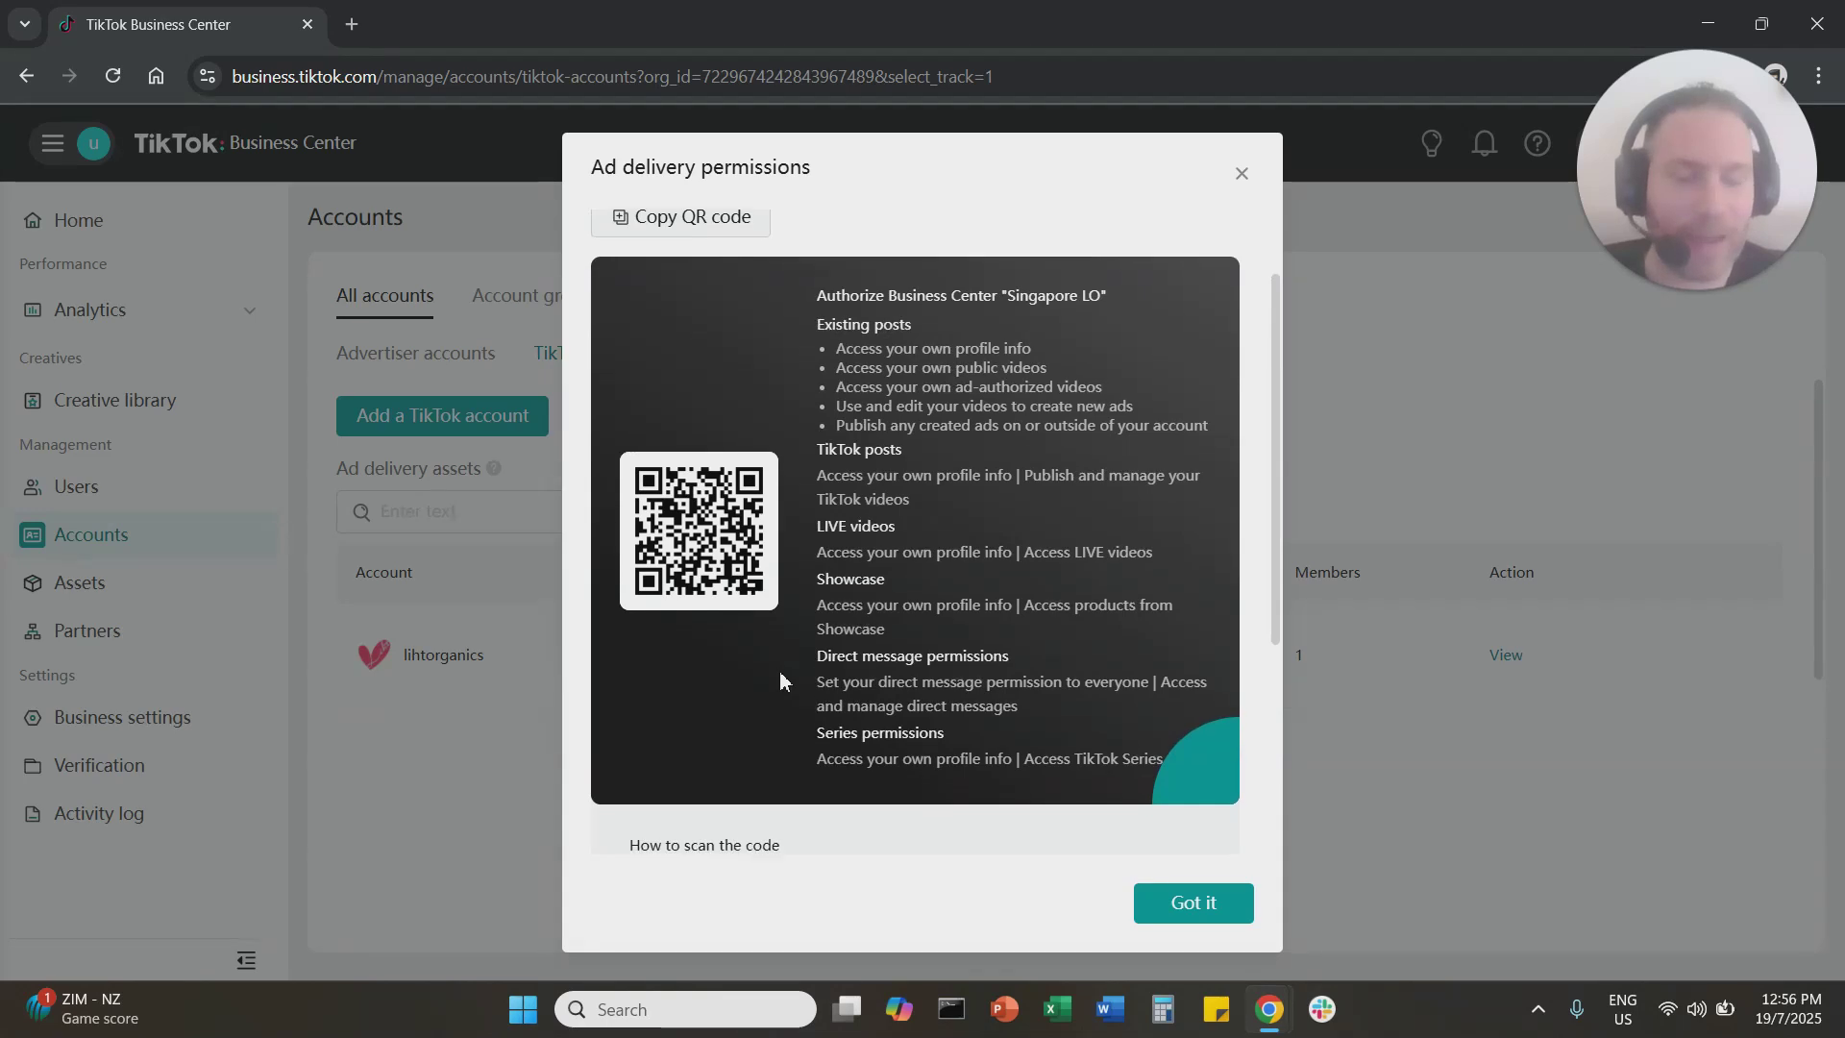
pyautogui.scroll(-1, 782, 680)
pyautogui.scroll(-1, 730, 532)
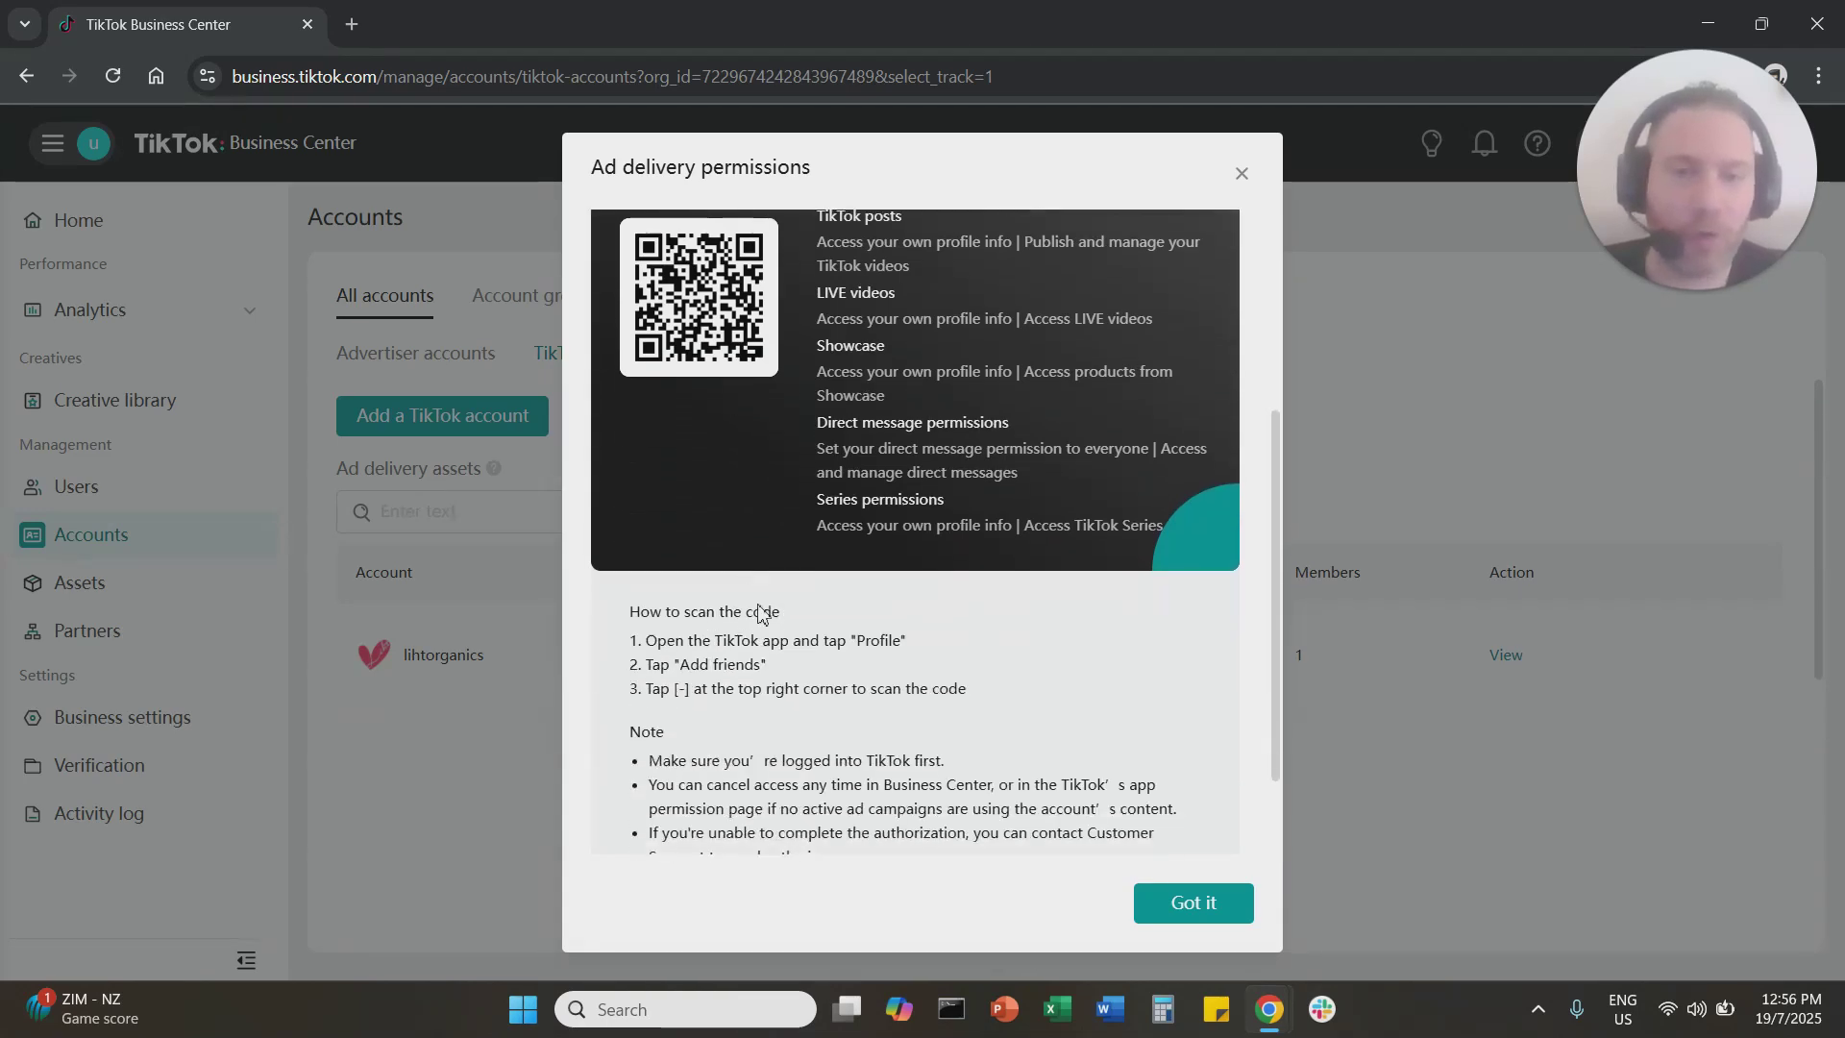
pyautogui.doubleClick(879, 640)
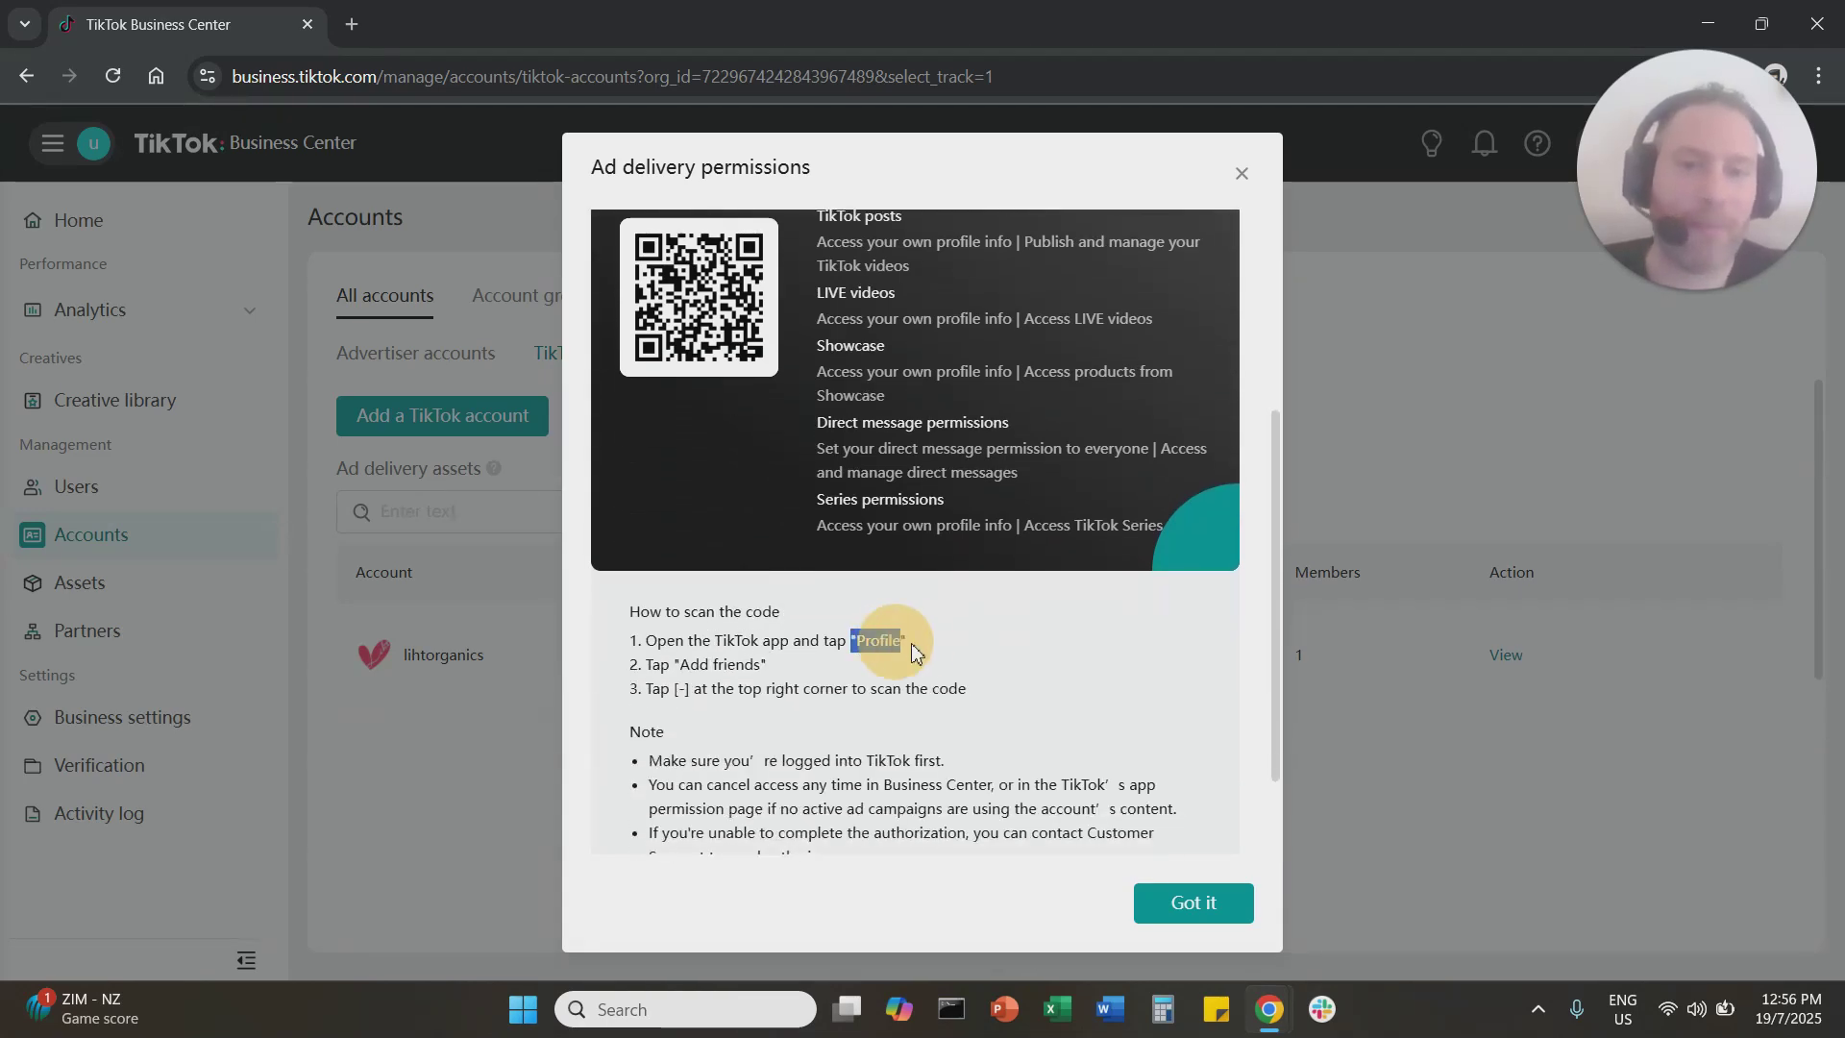
pyautogui.click(764, 649)
pyautogui.doubleClick(735, 665)
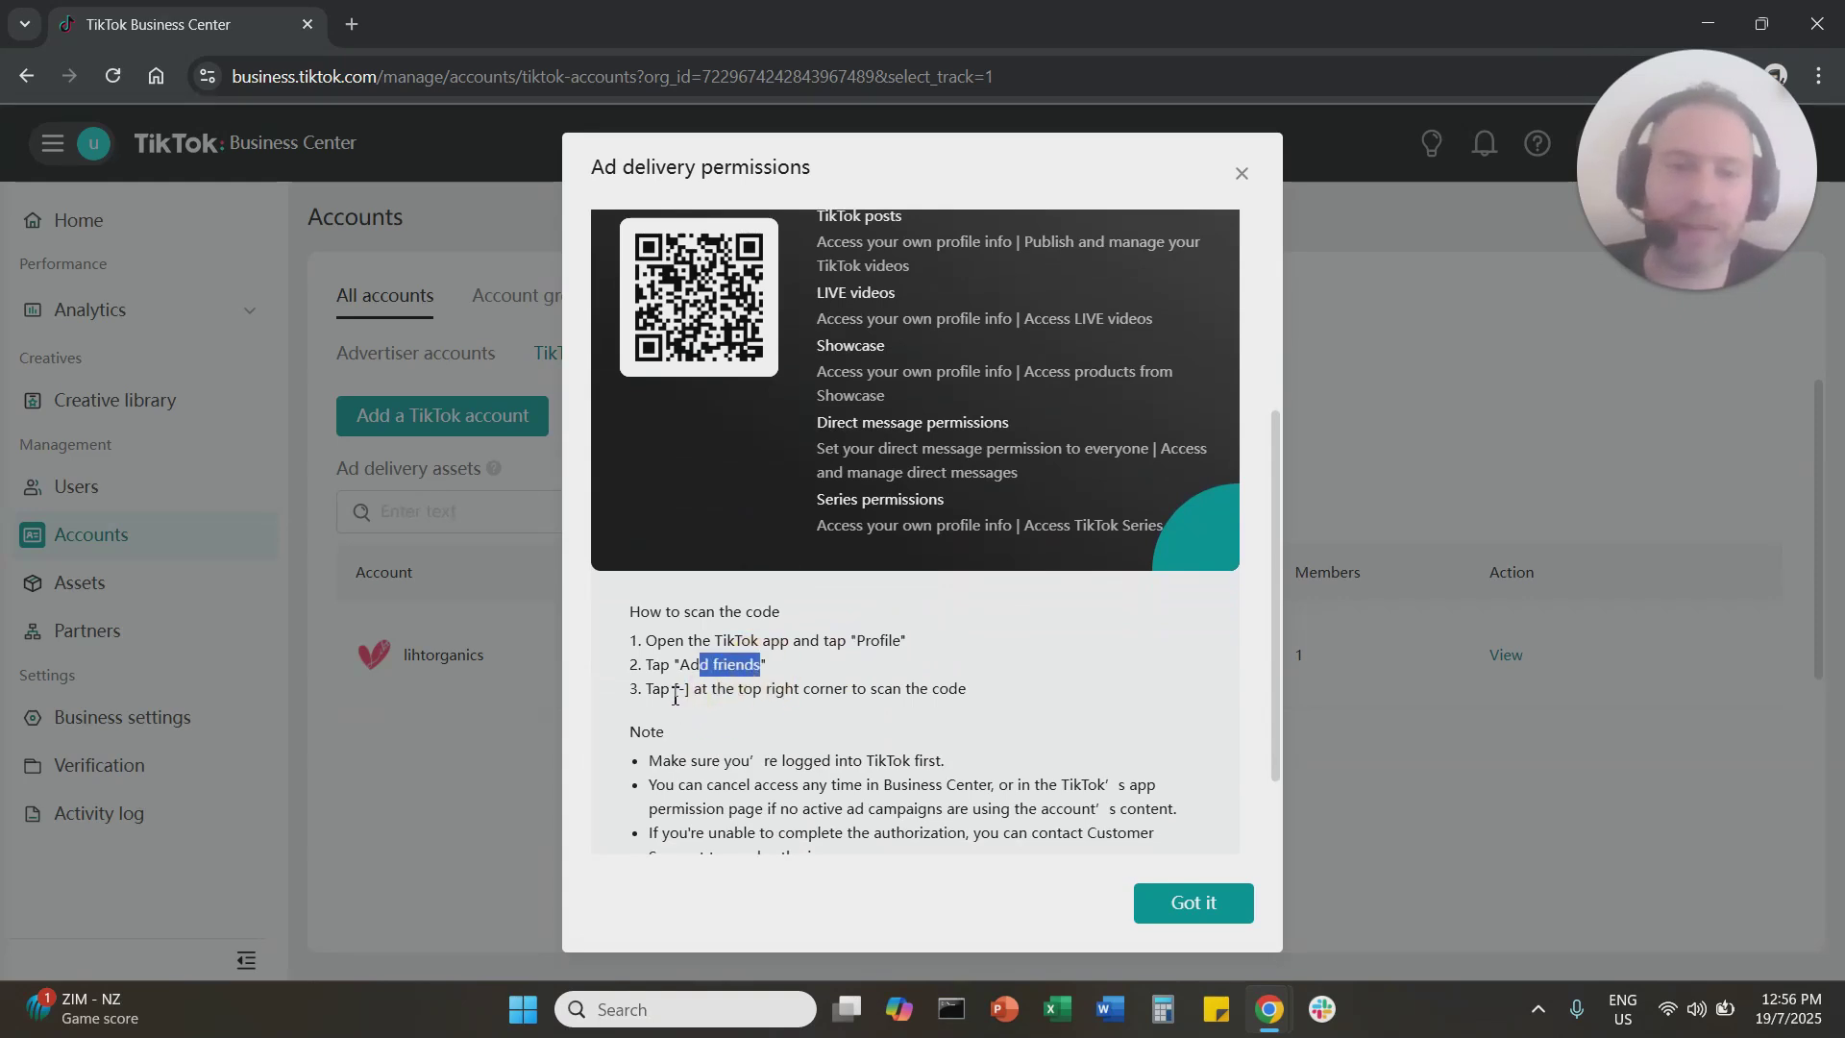
pyautogui.moveTo(673, 690); pyautogui.dragTo(736, 698)
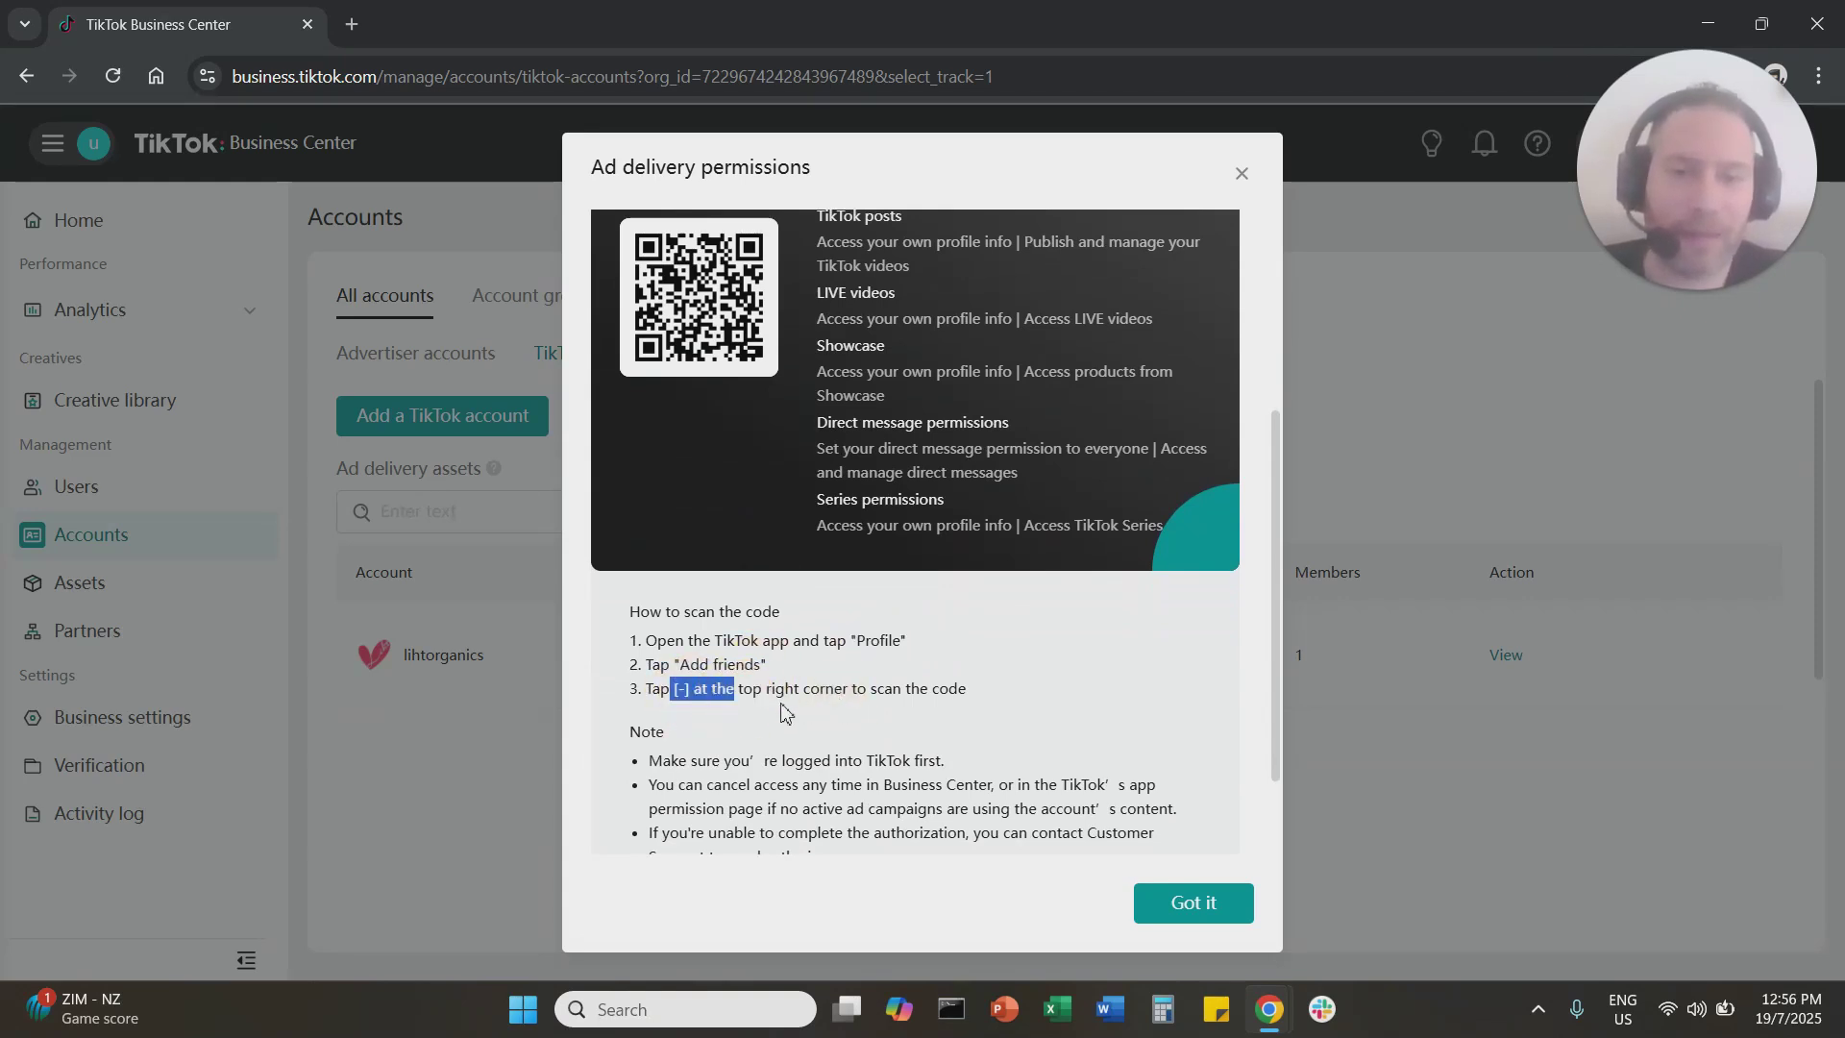
pyautogui.scroll(3, 862, 709)
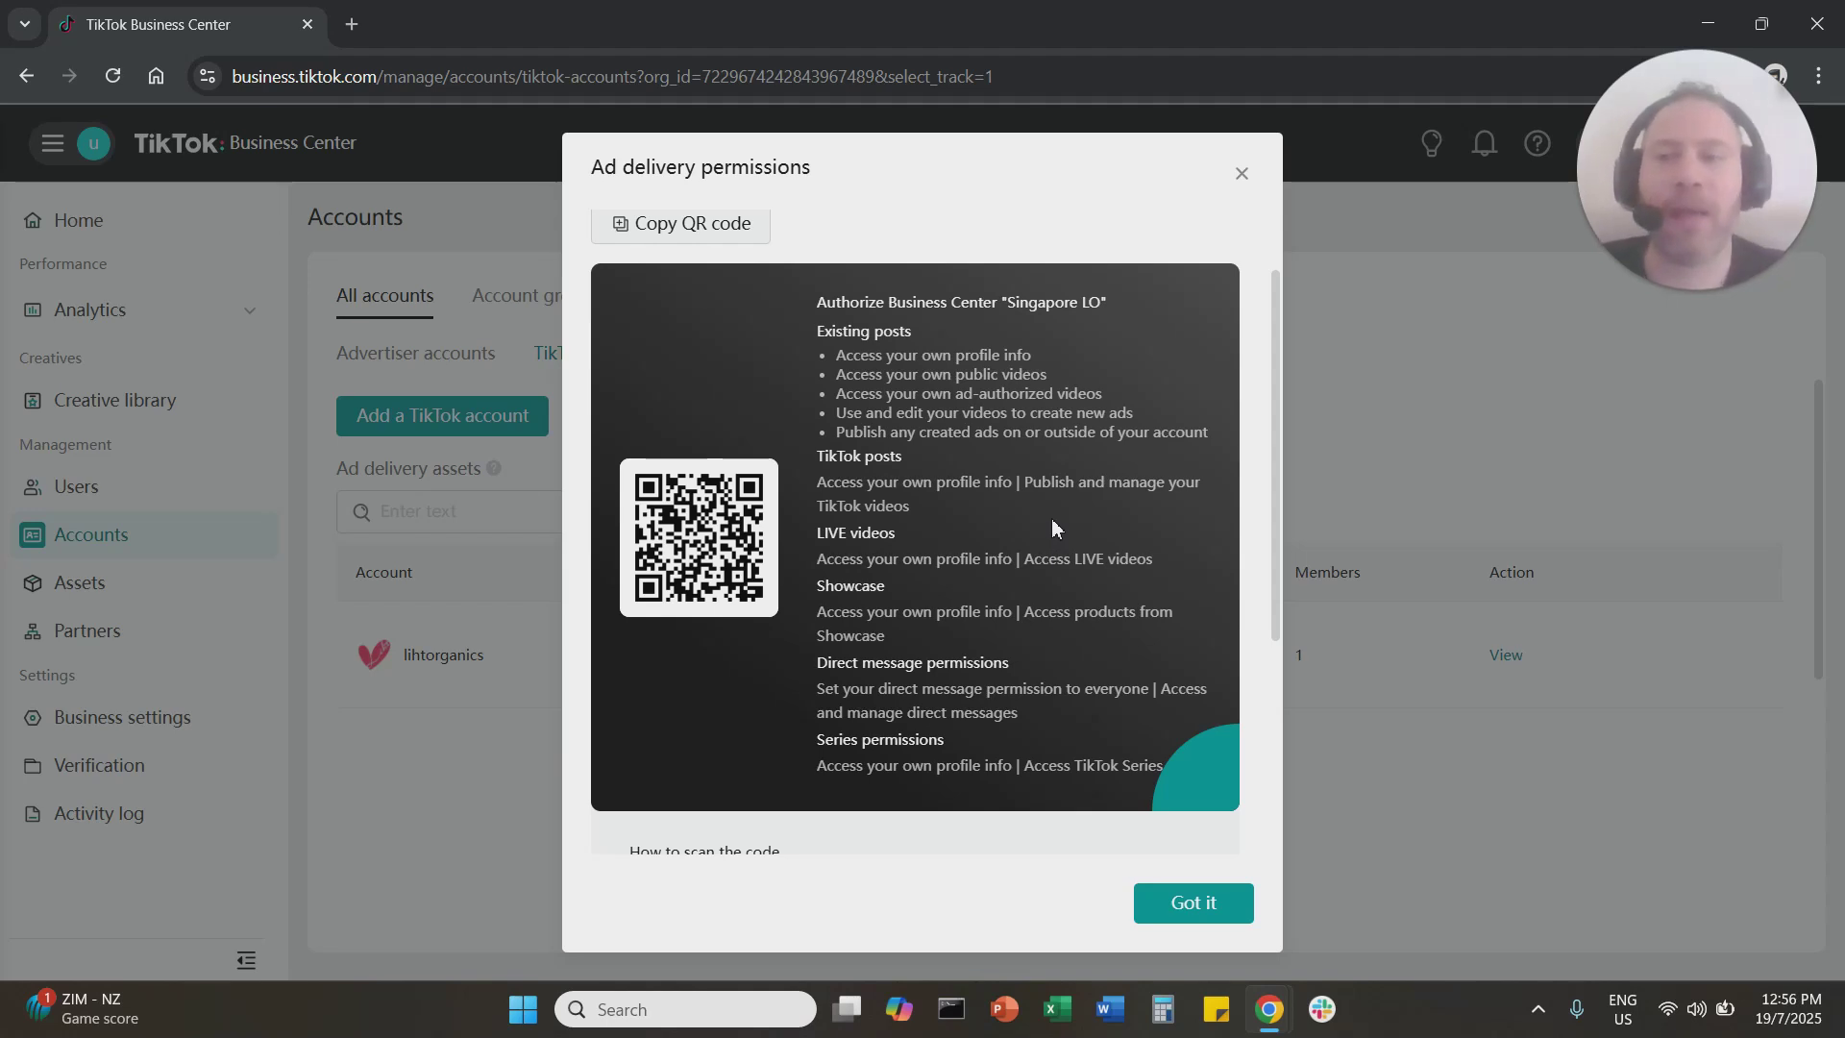
# Step: Close the QR code and assign lihtorganics as a TikTok-account asset of Liht Organics Pte Ltd0207
pyautogui.click(1241, 173)
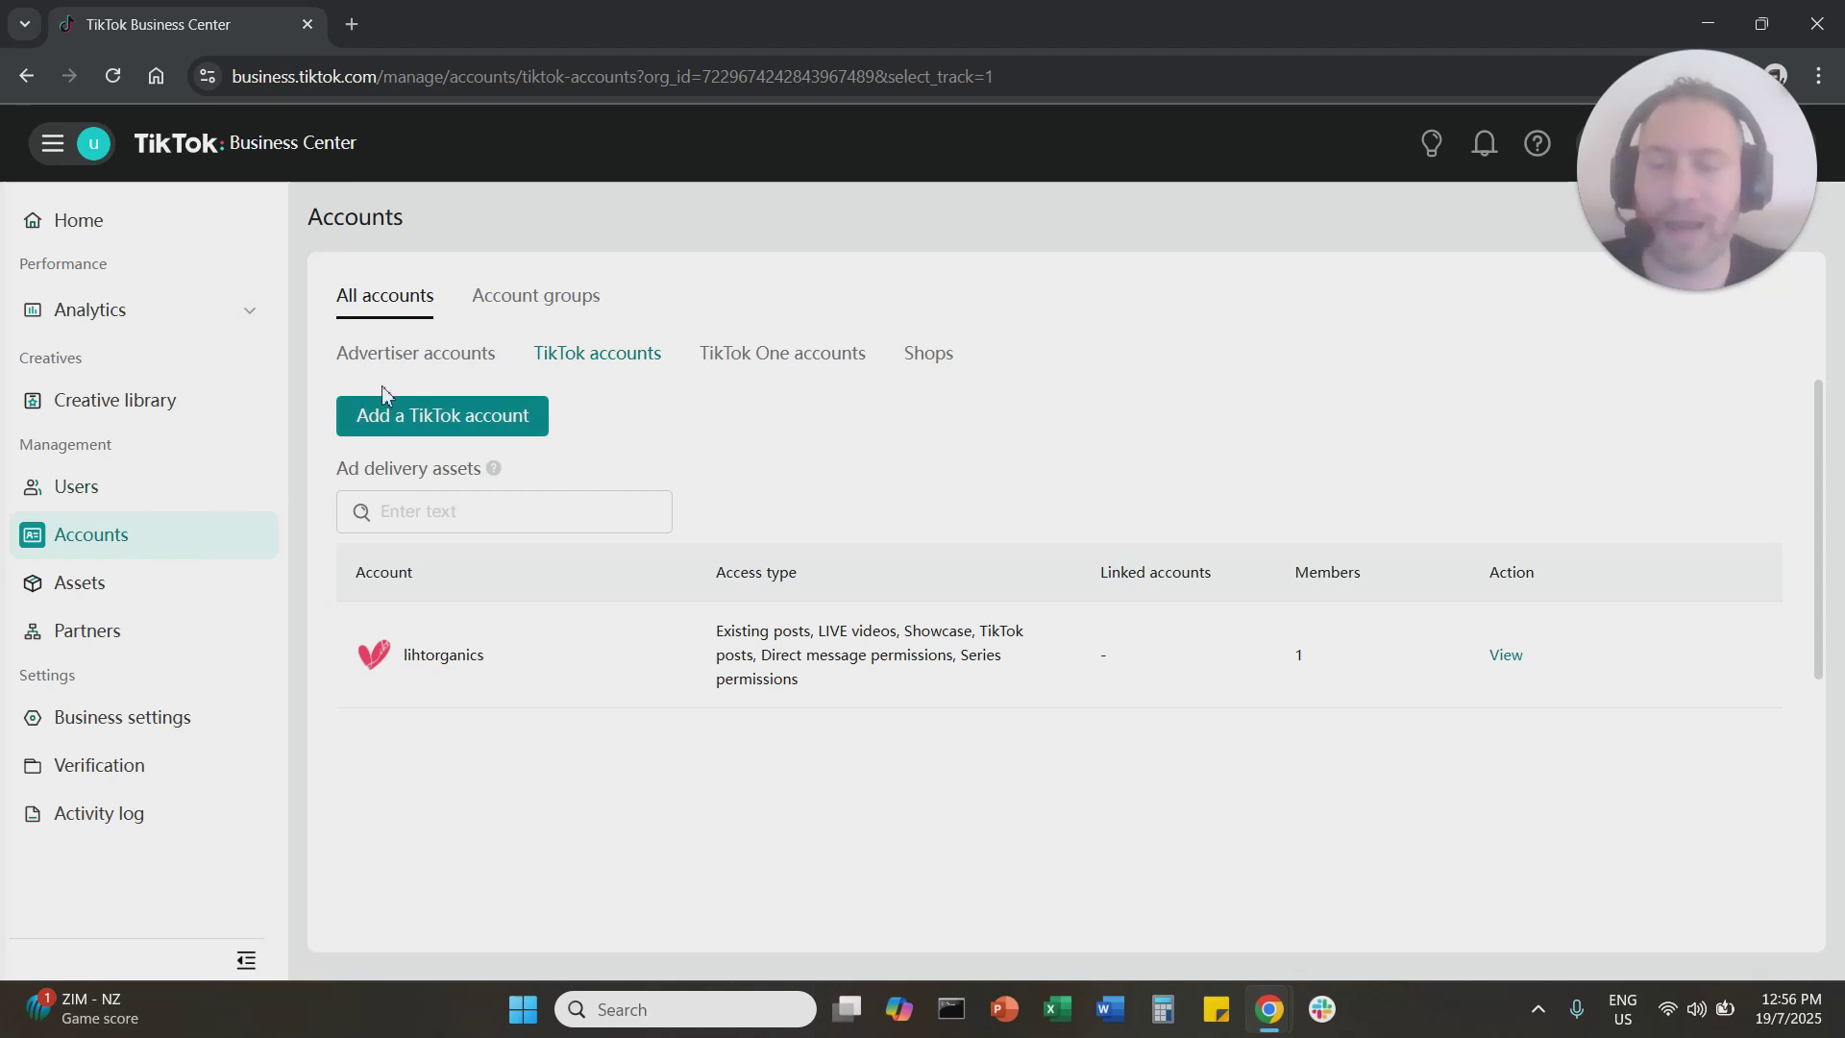
pyautogui.click(417, 361)
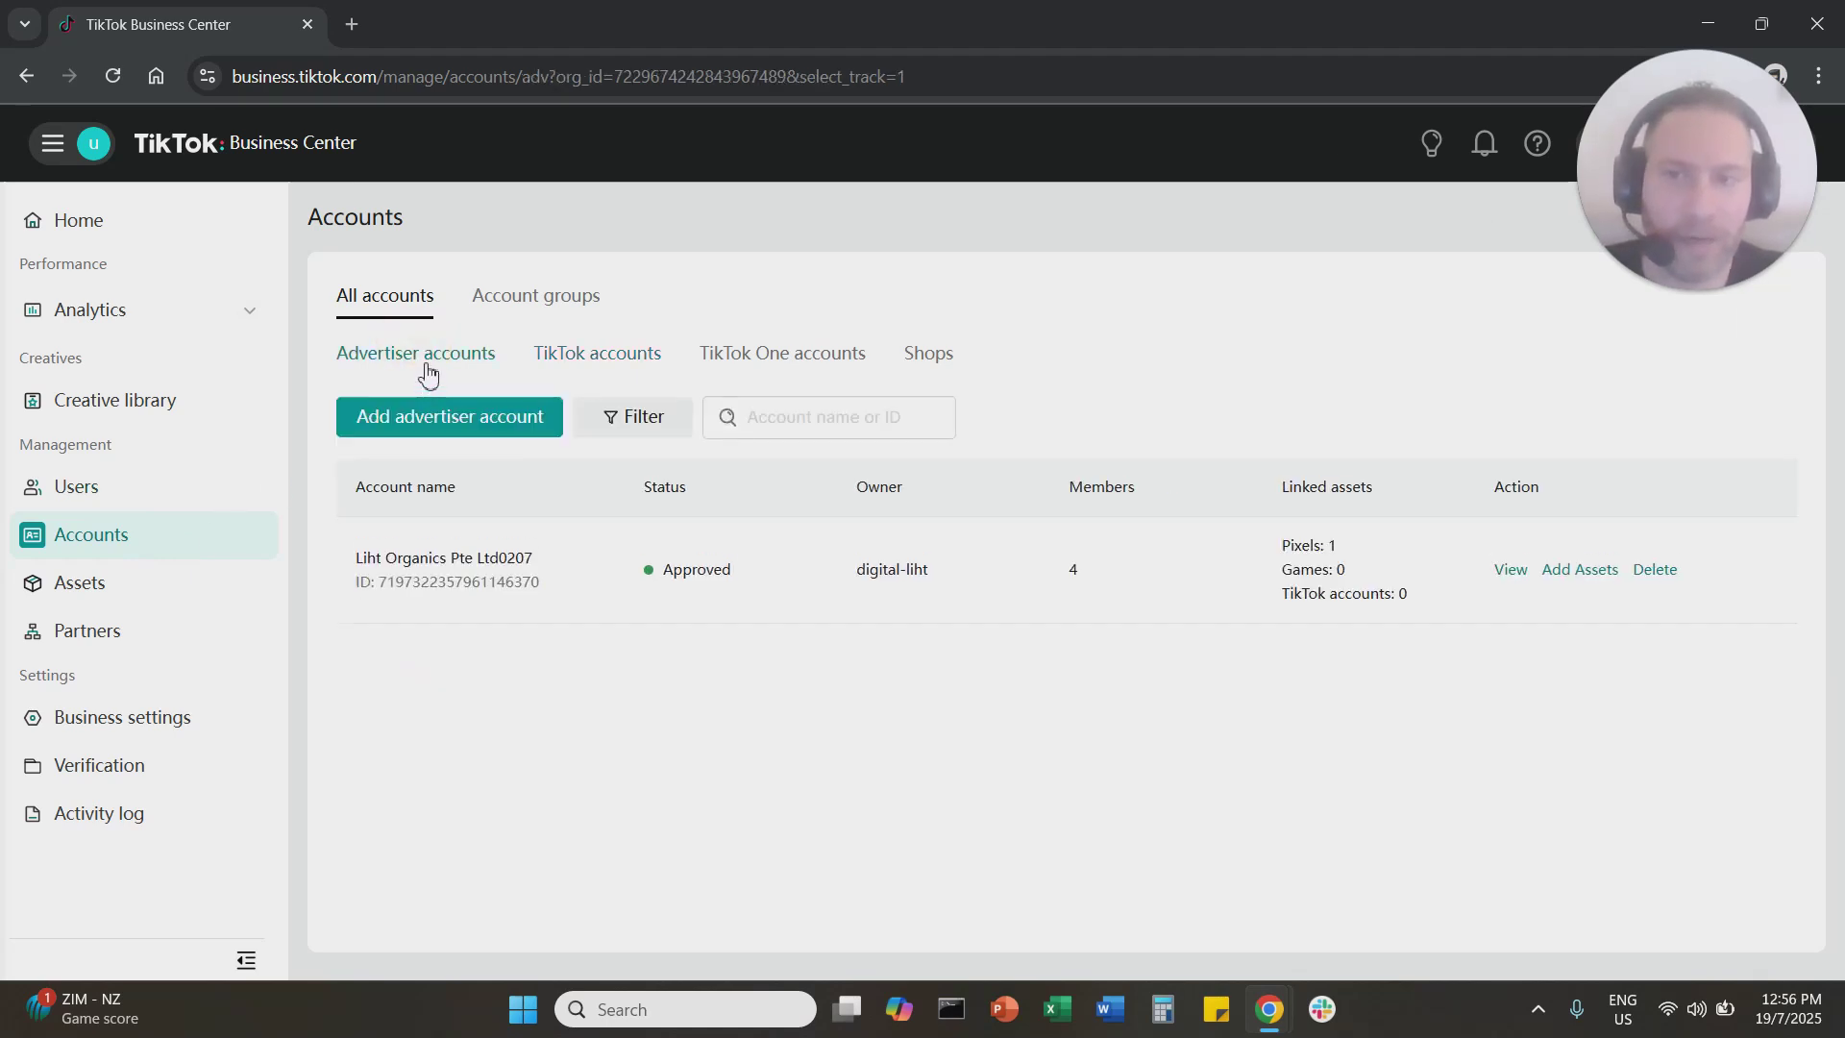
pyautogui.click(1585, 571)
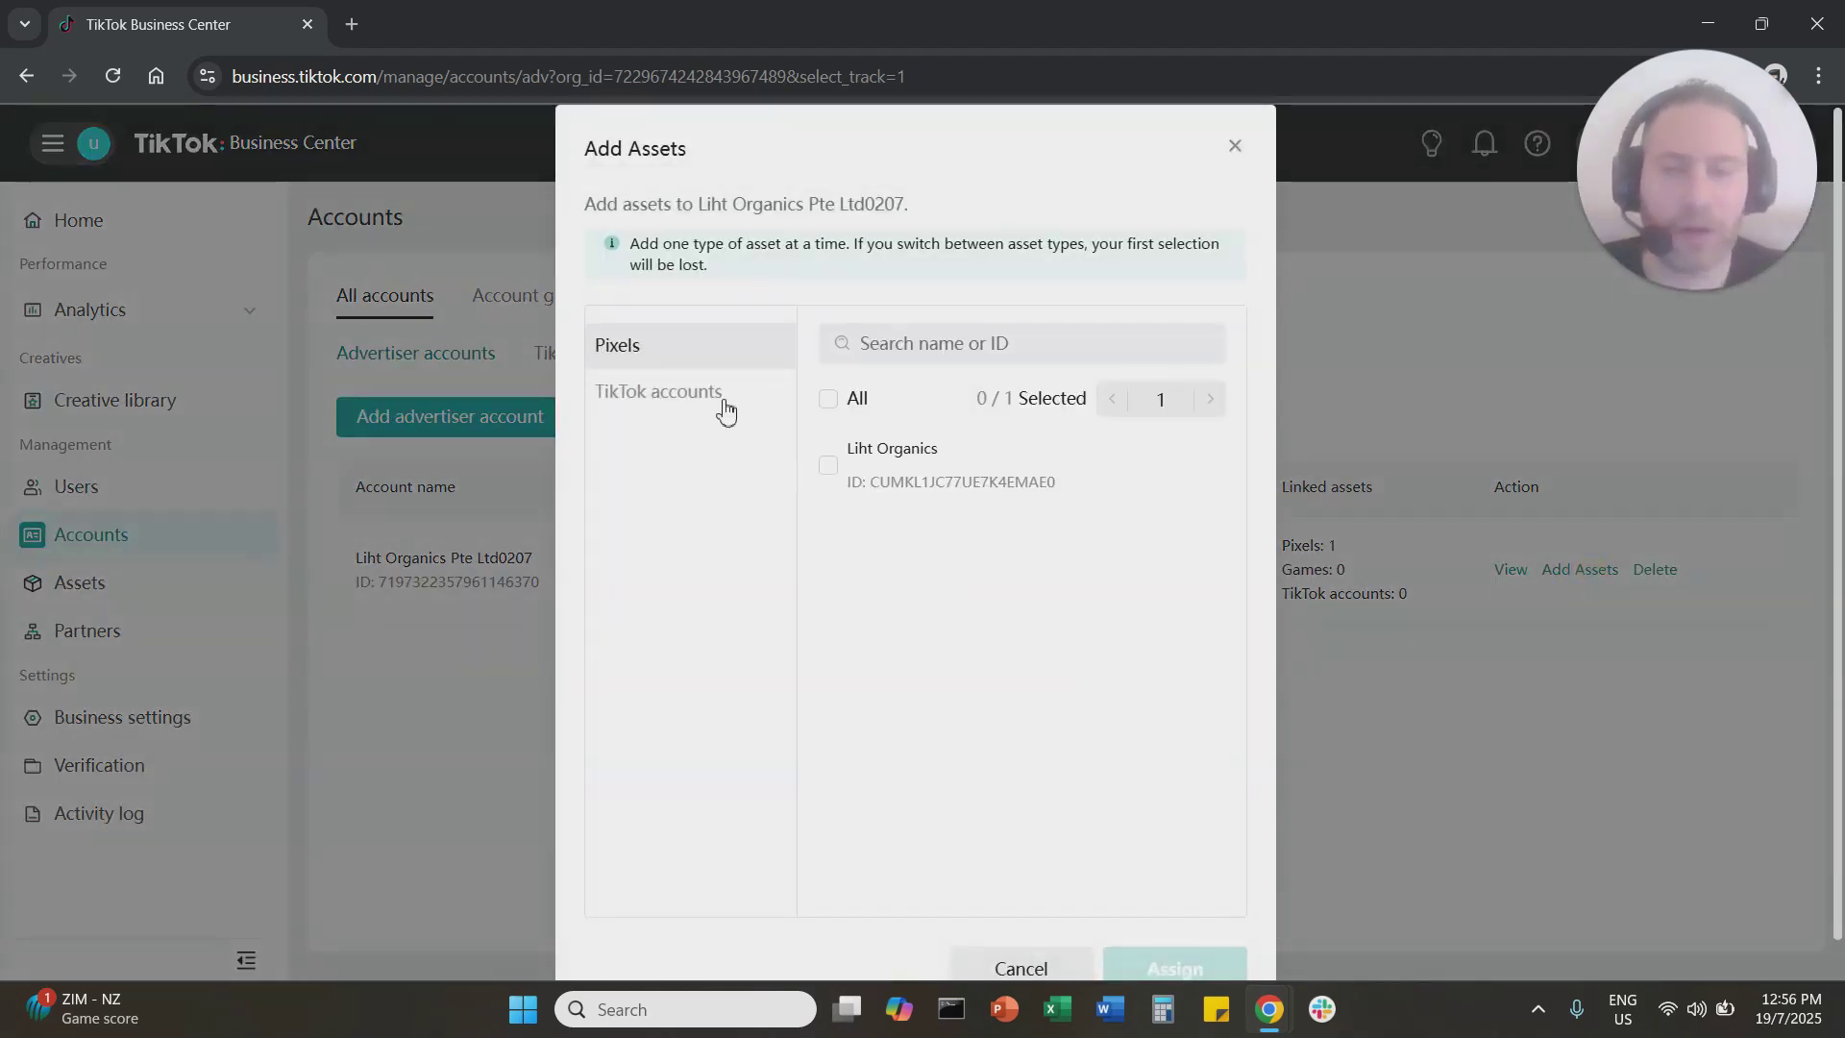
pyautogui.click(688, 408)
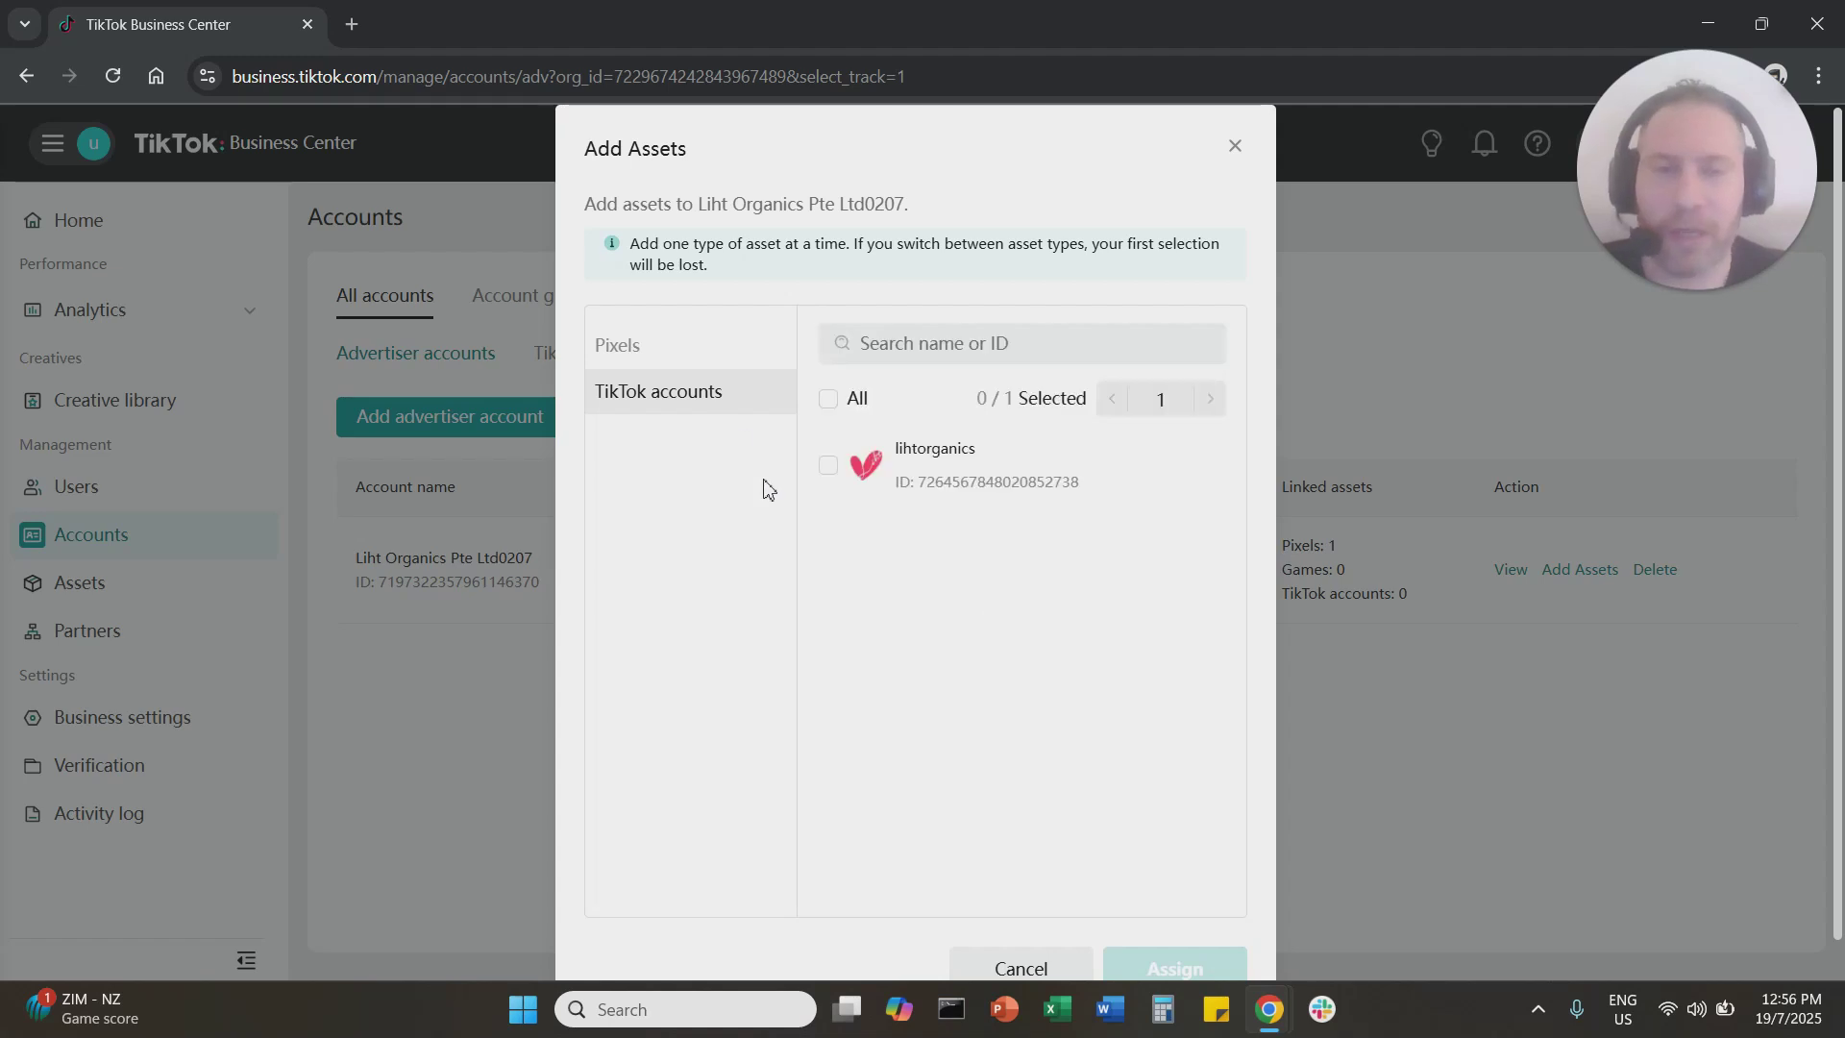
pyautogui.click(834, 415)
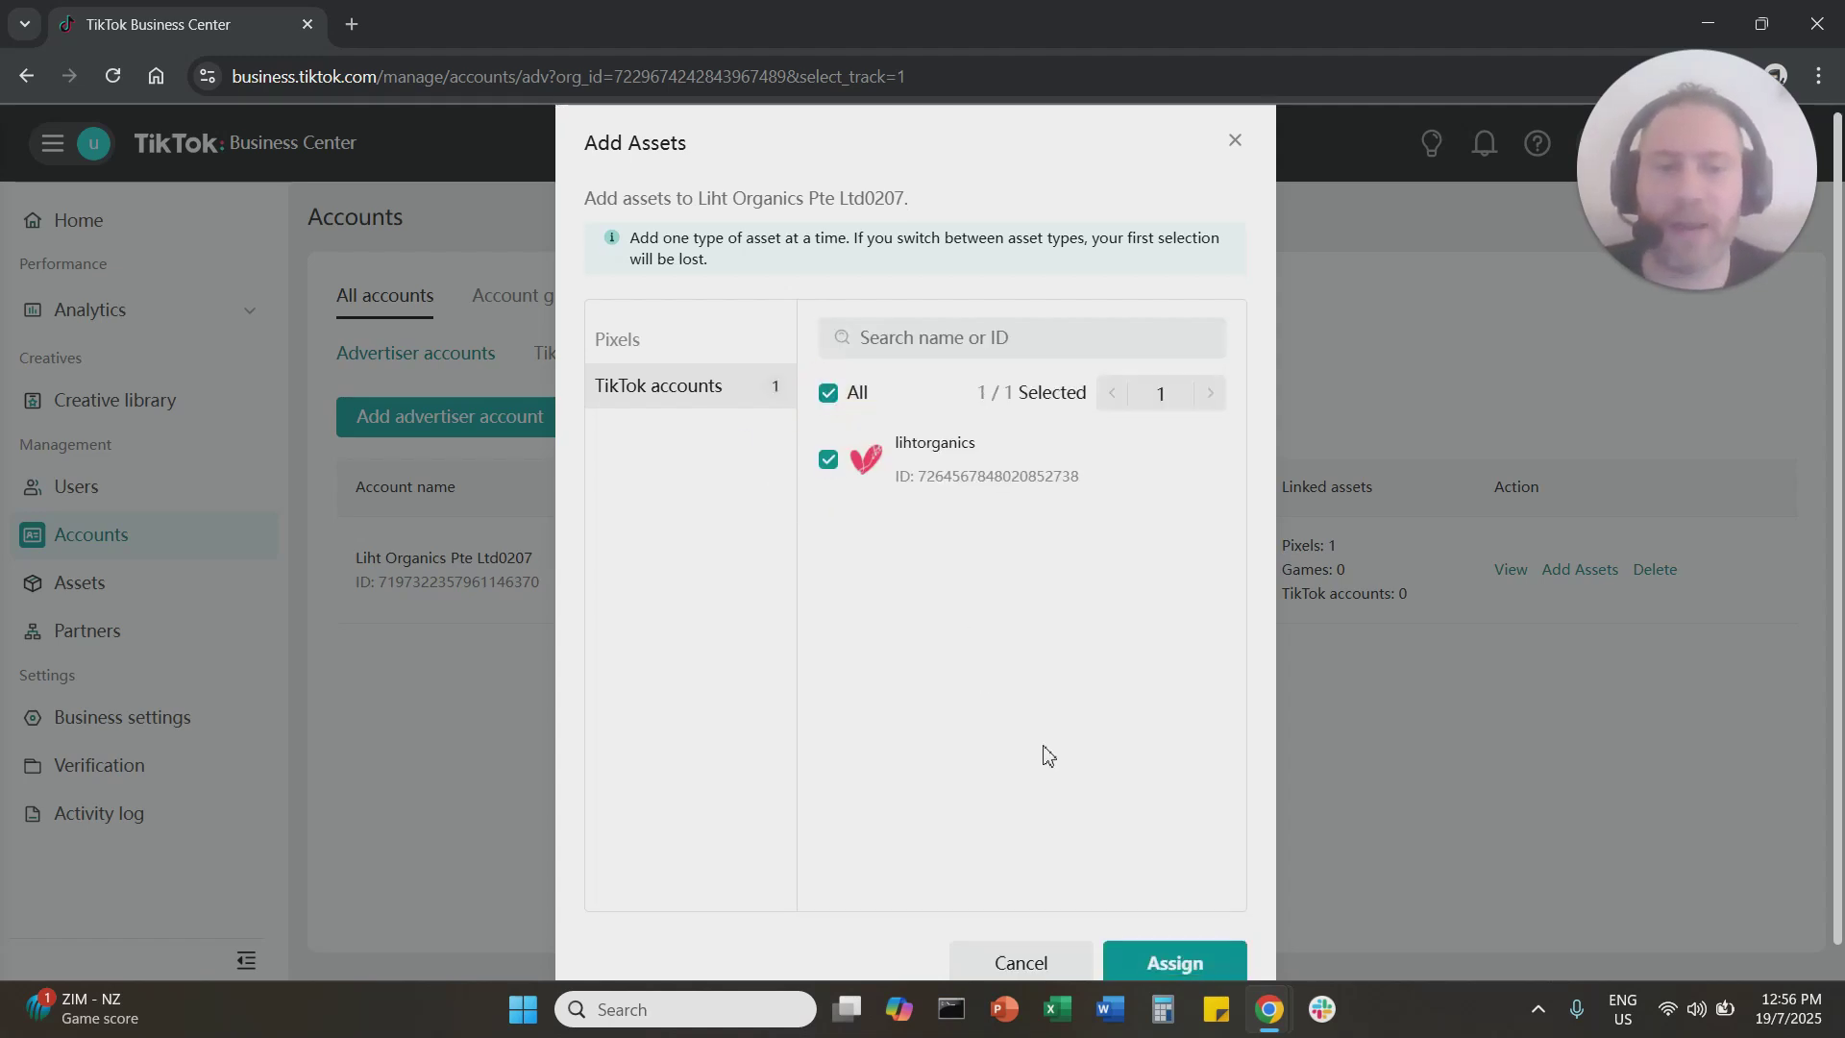
pyautogui.scroll(-1, 1045, 753)
pyautogui.click(1215, 932)
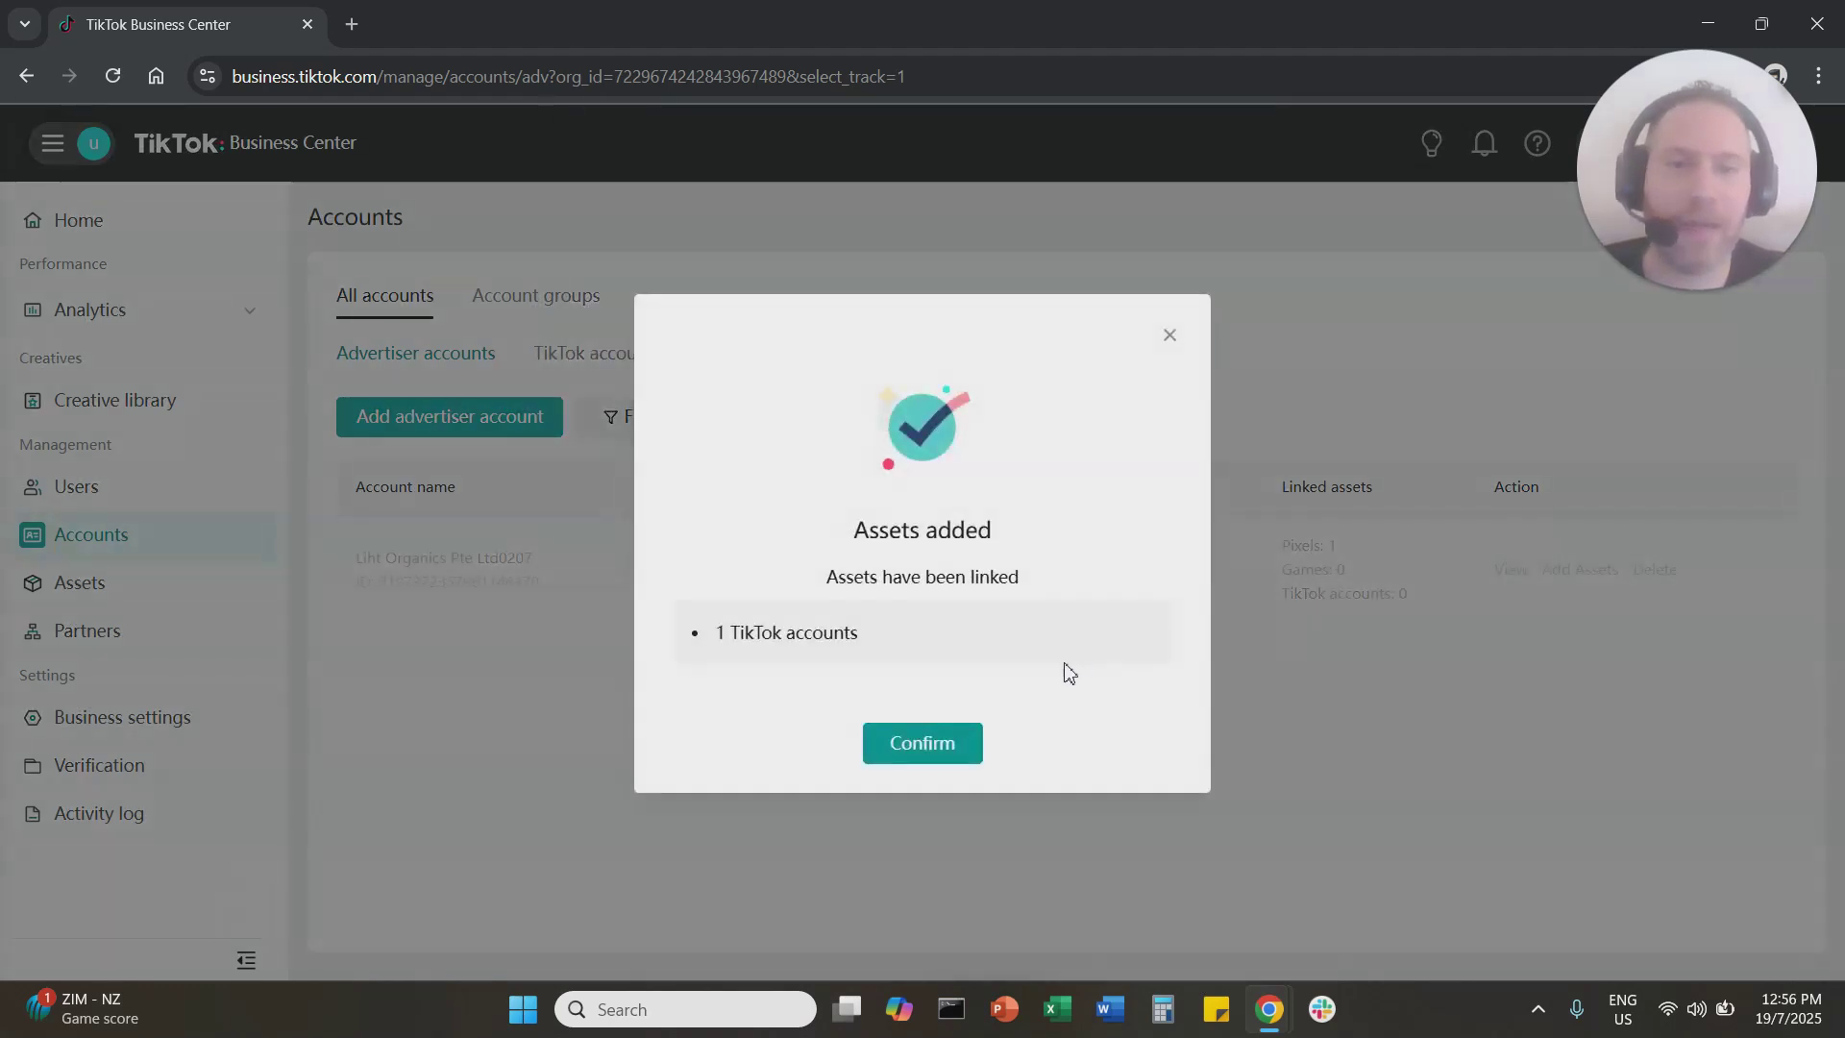
pyautogui.click(917, 750)
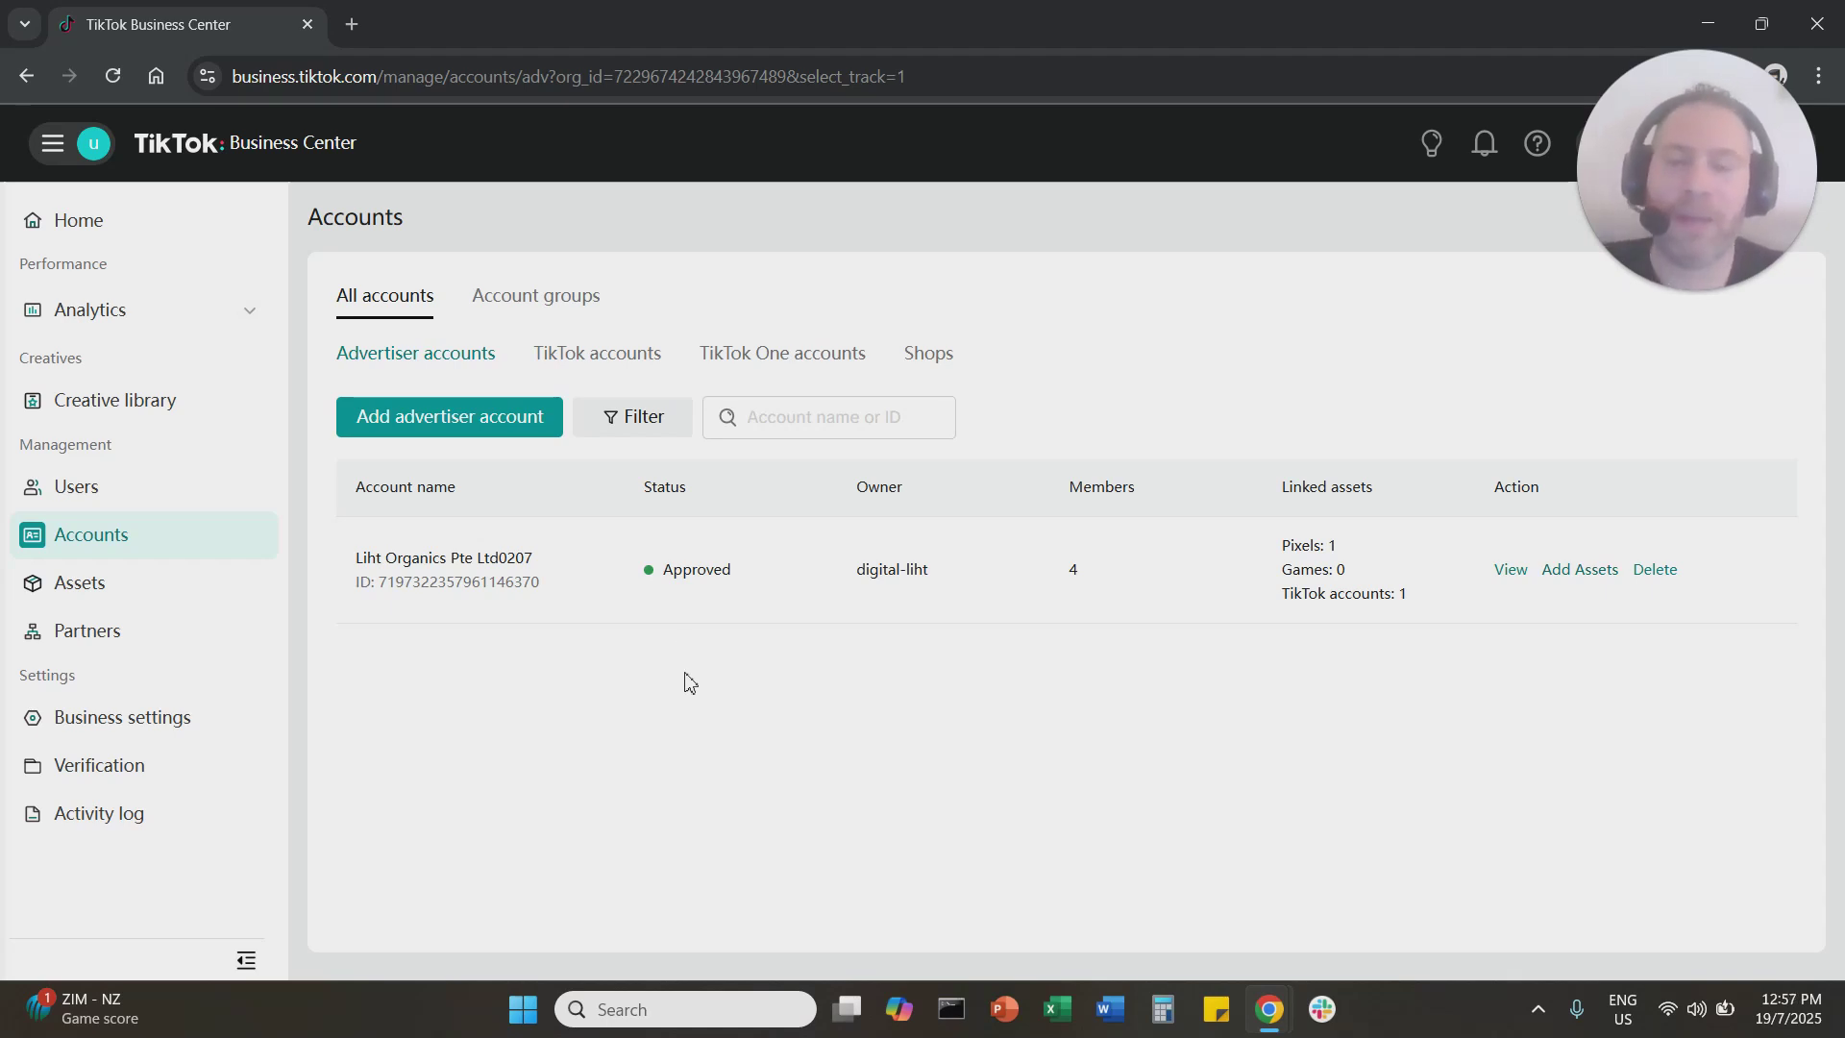
# Step: Start a new 'Request ad delivery permissions' TikTok account request and generate its QR code
pyautogui.click(645, 376)
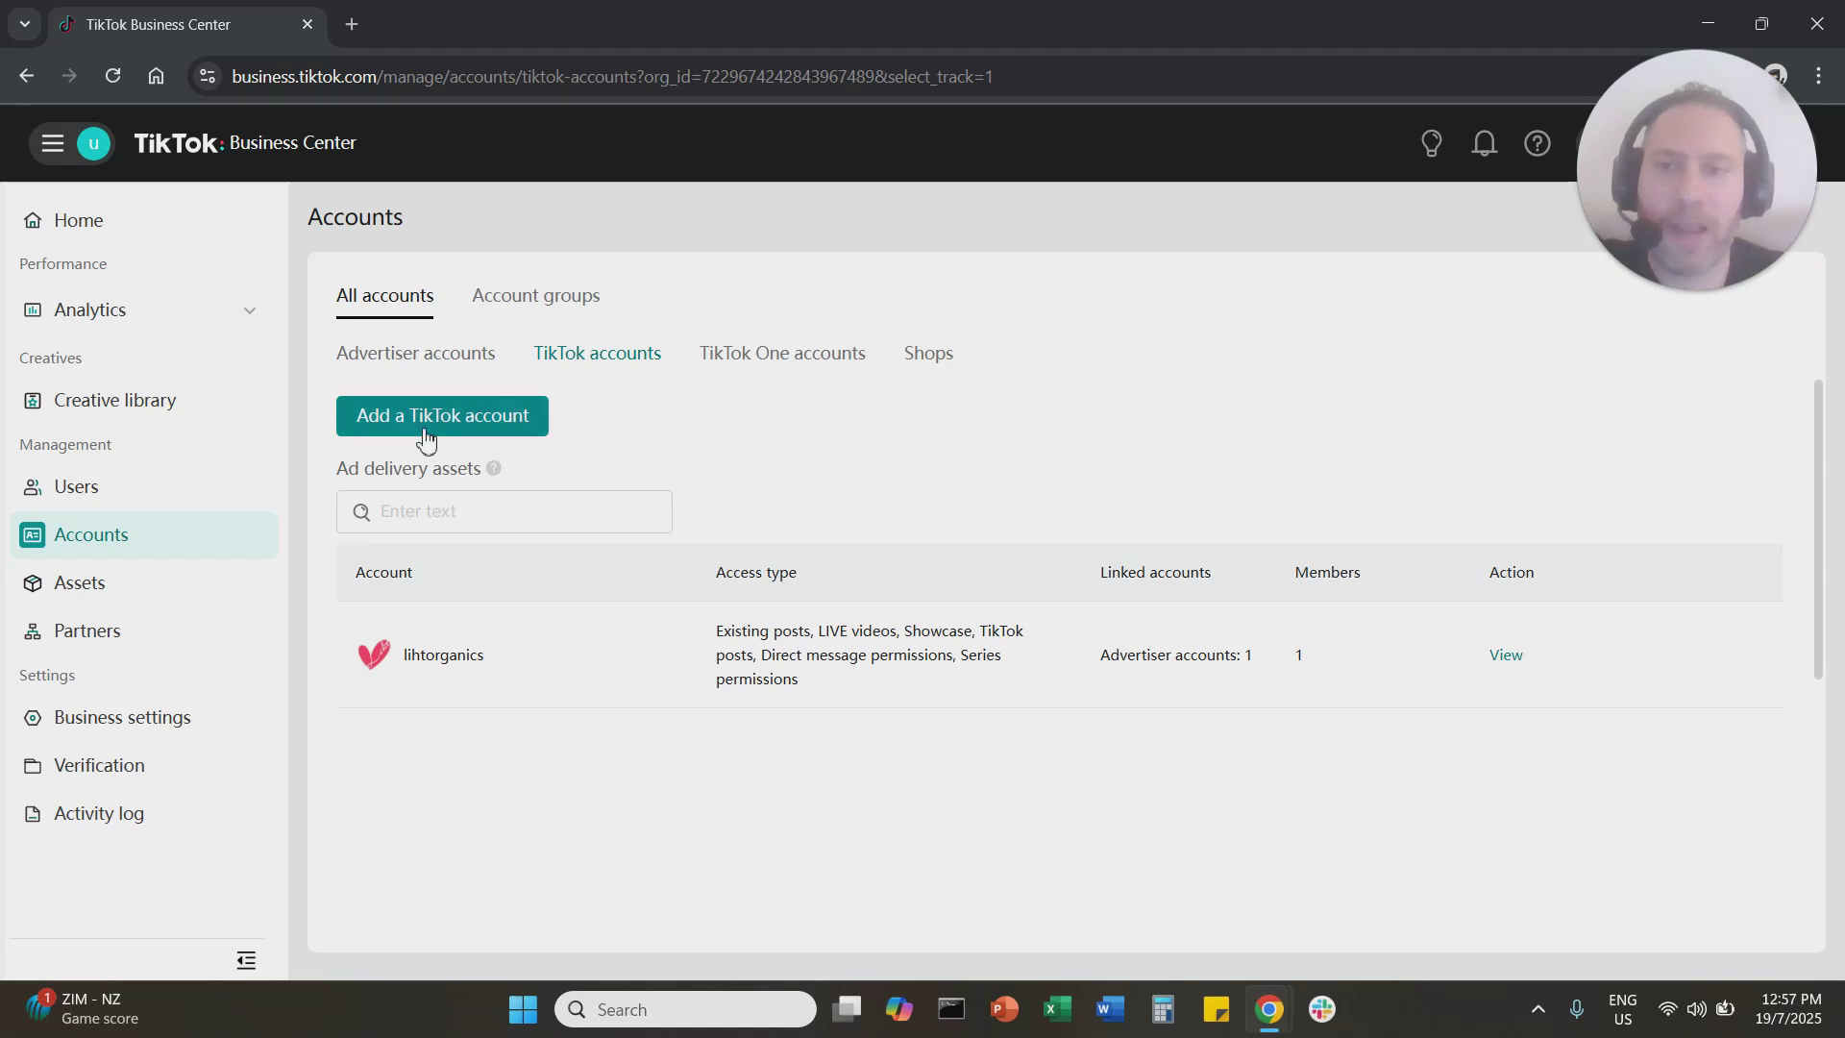
pyautogui.click(423, 432)
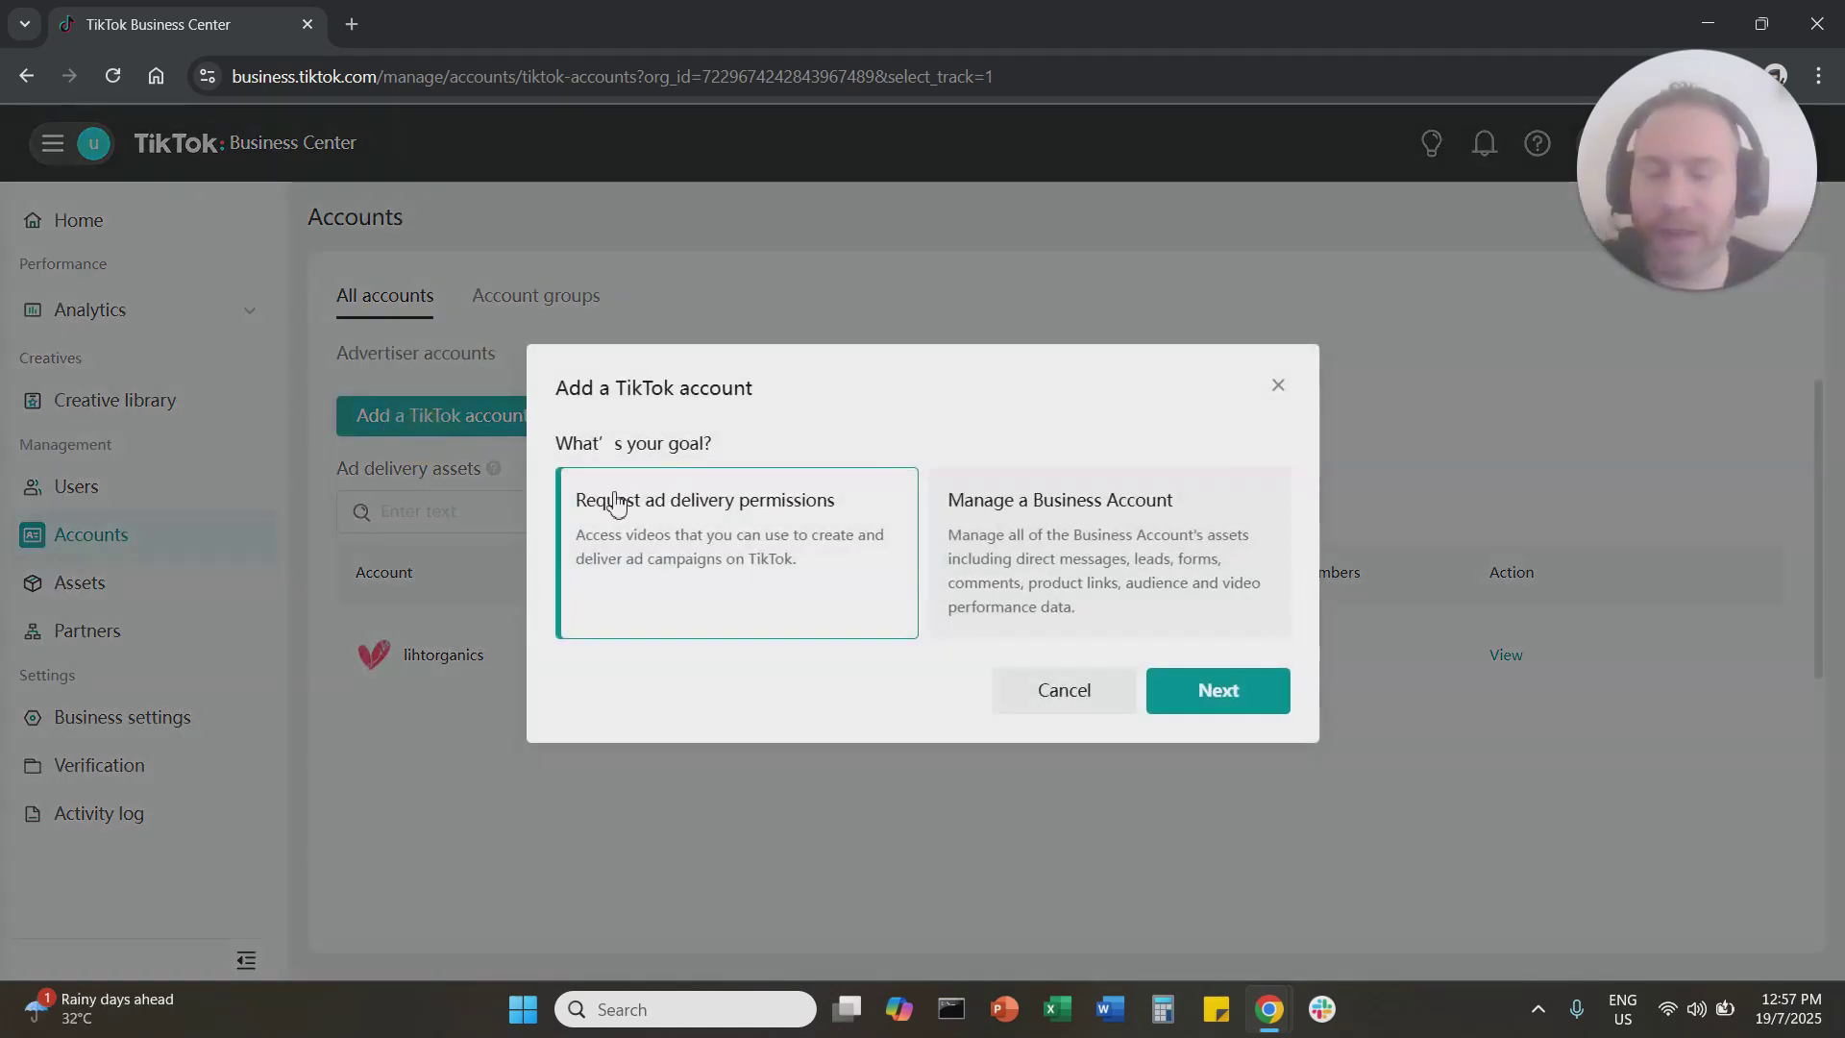
pyautogui.moveTo(589, 506); pyautogui.dragTo(816, 499)
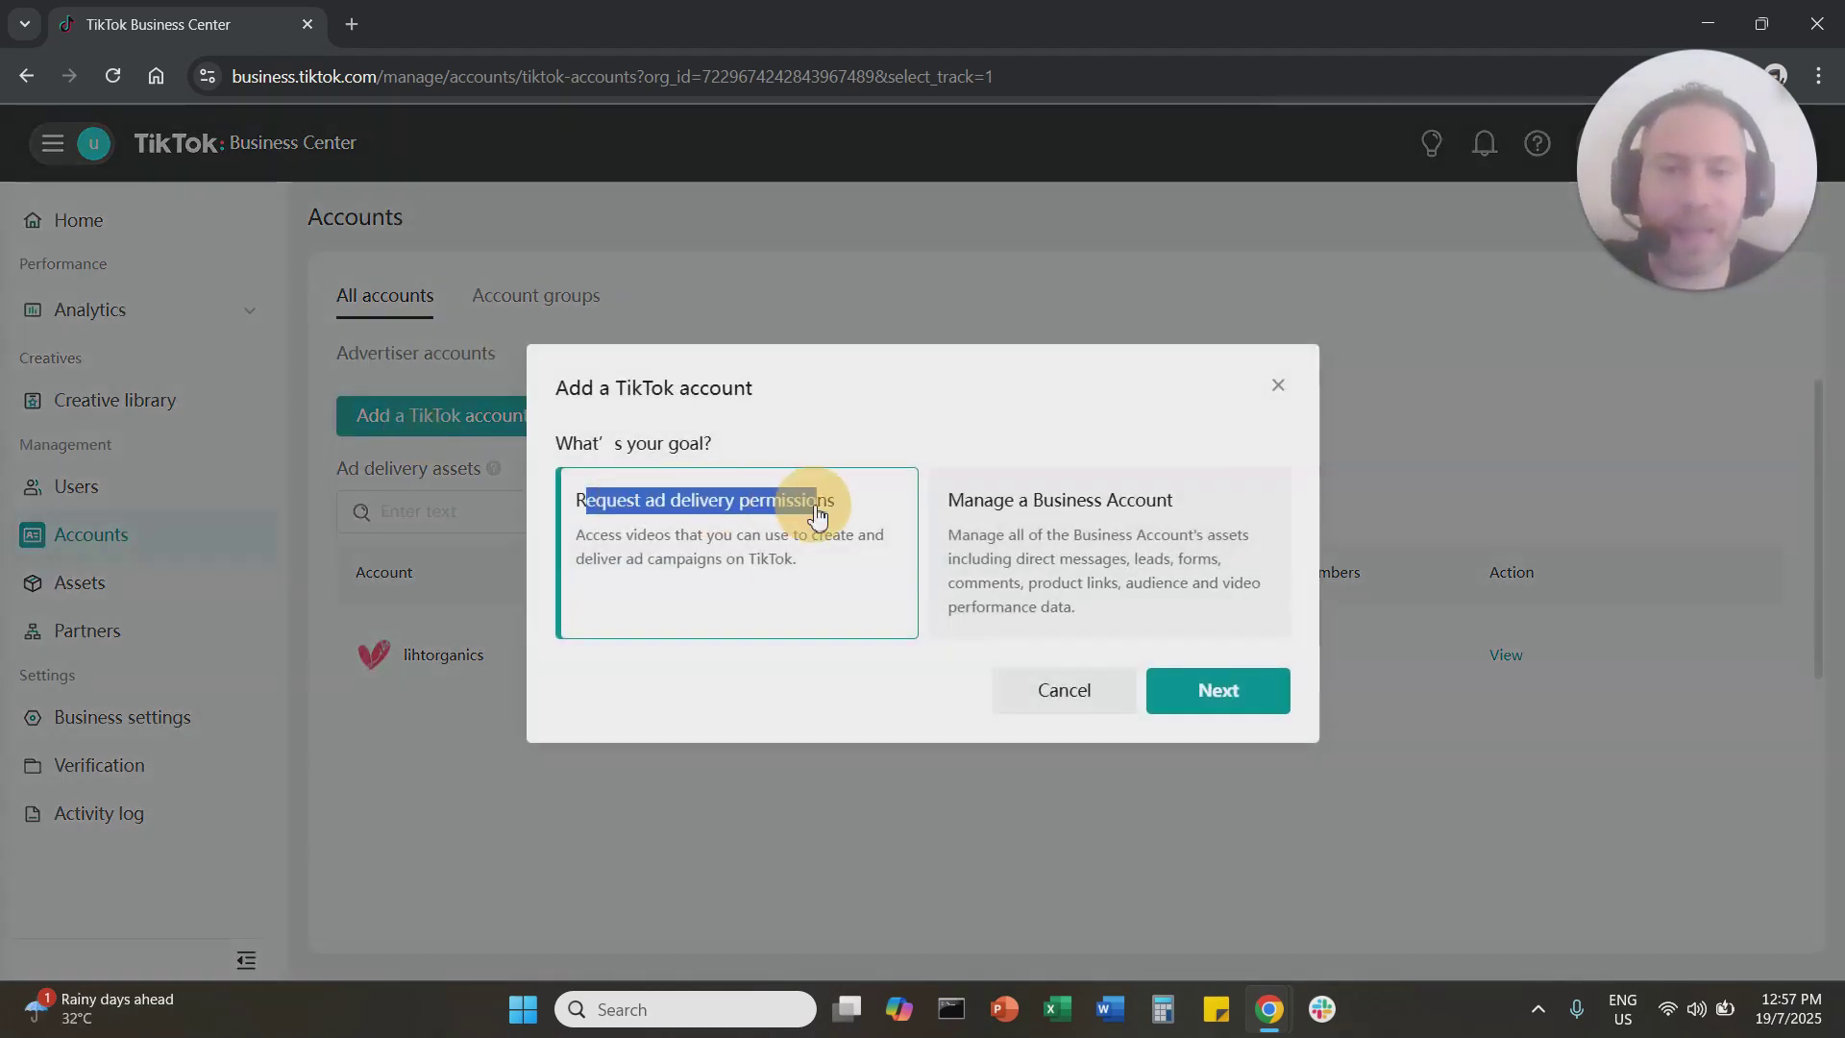
pyautogui.click(1218, 691)
pyautogui.scroll(-4, 1103, 663)
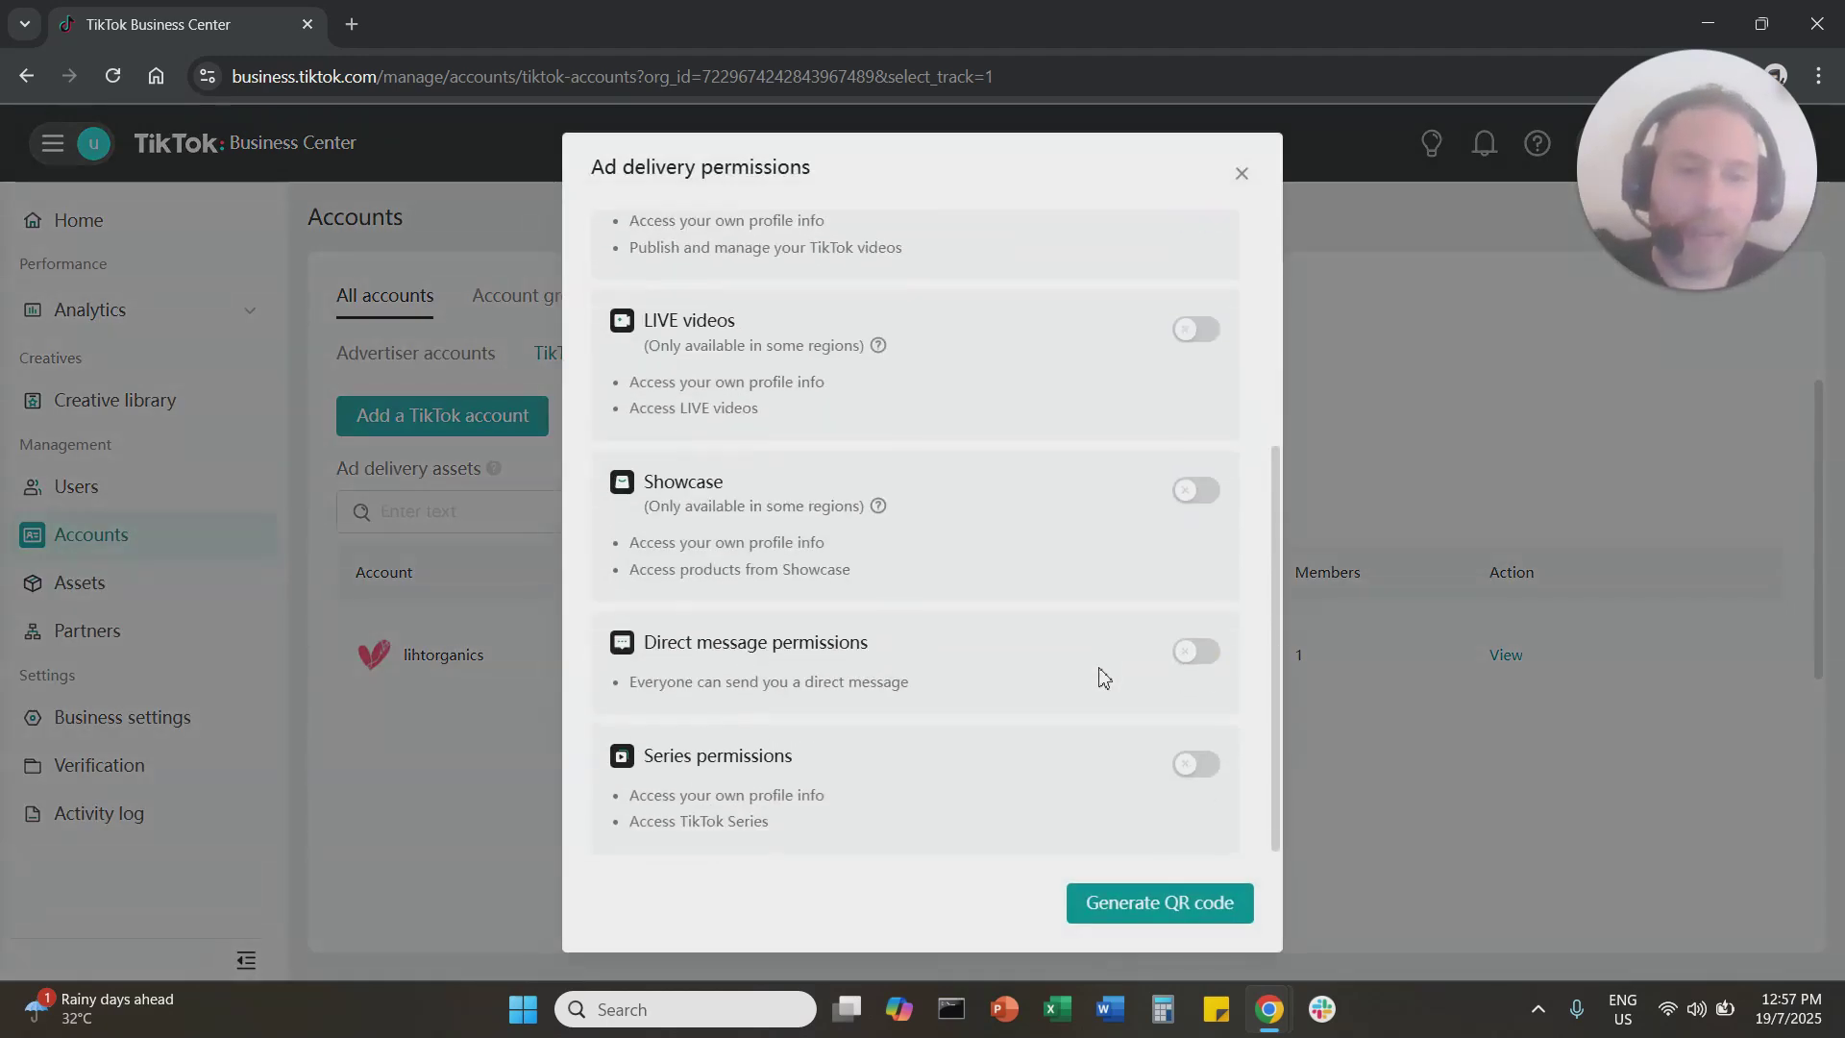
pyautogui.click(1198, 914)
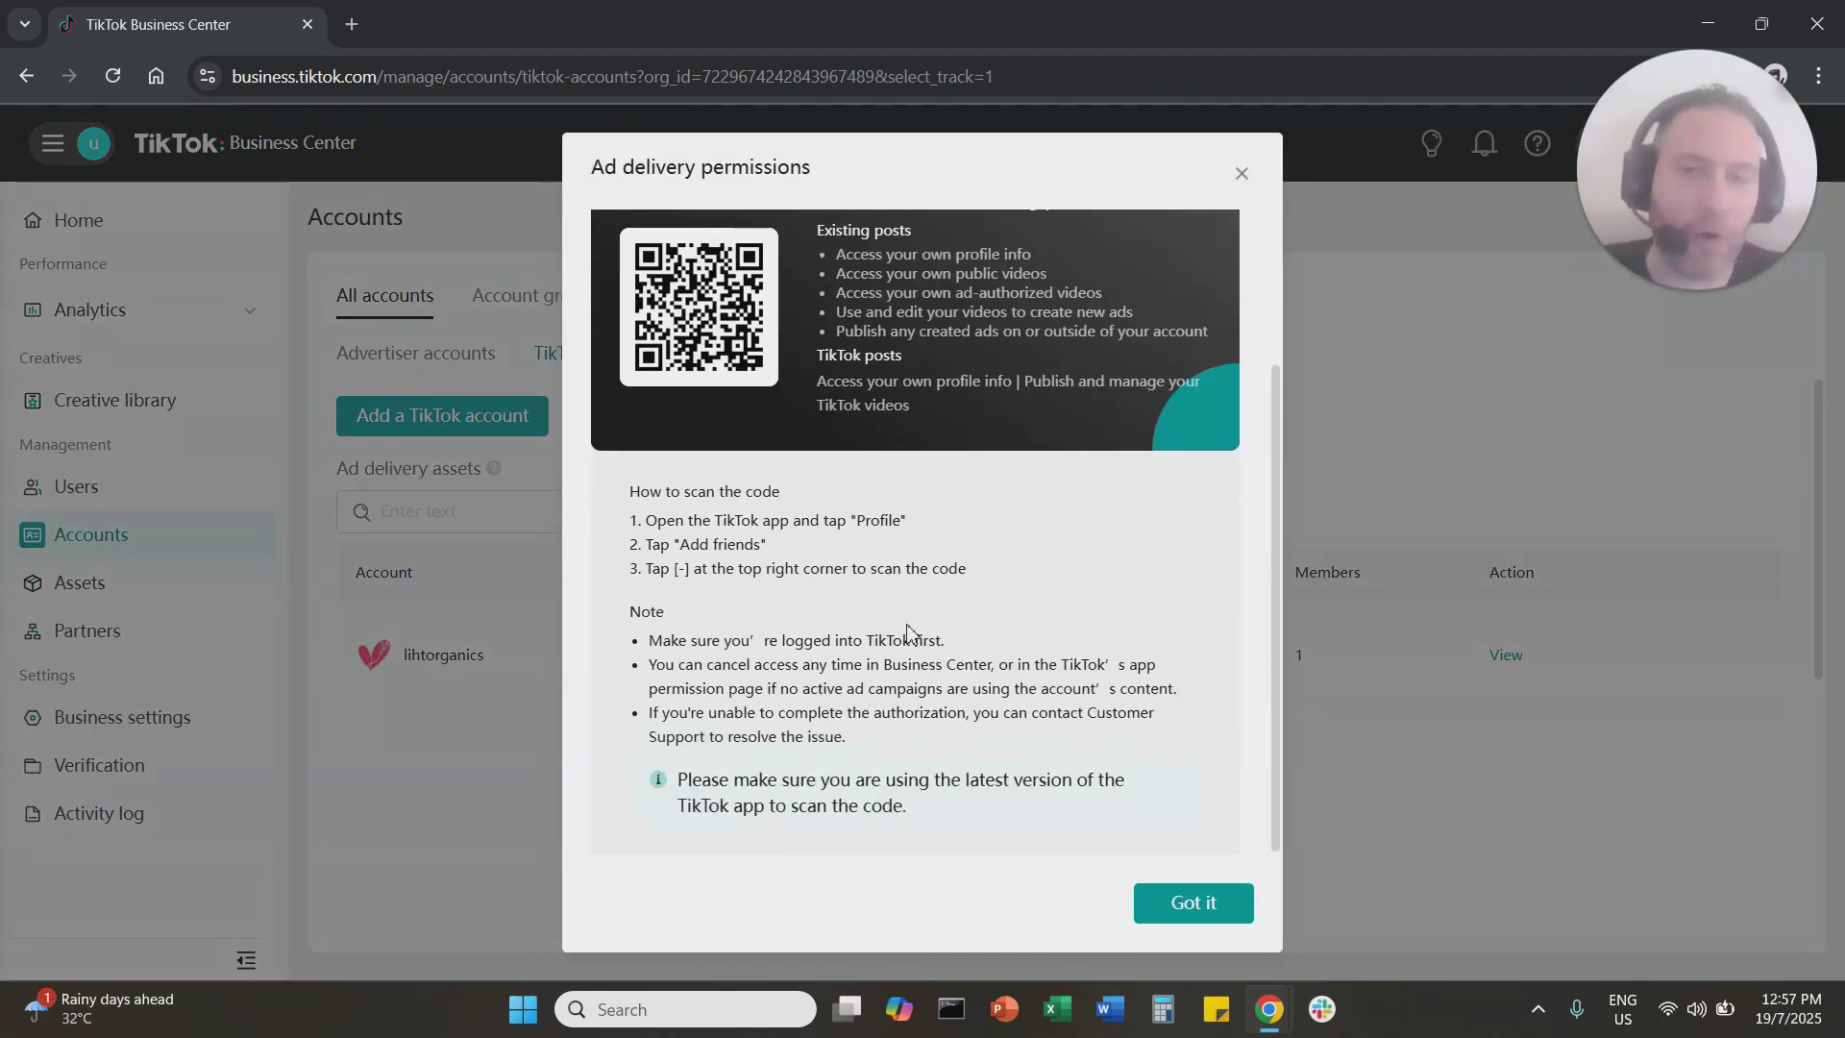
# Step: Review the QR code's Profile, Add friends and scanning instructions, then close the dialog
pyautogui.scroll(1, 908, 631)
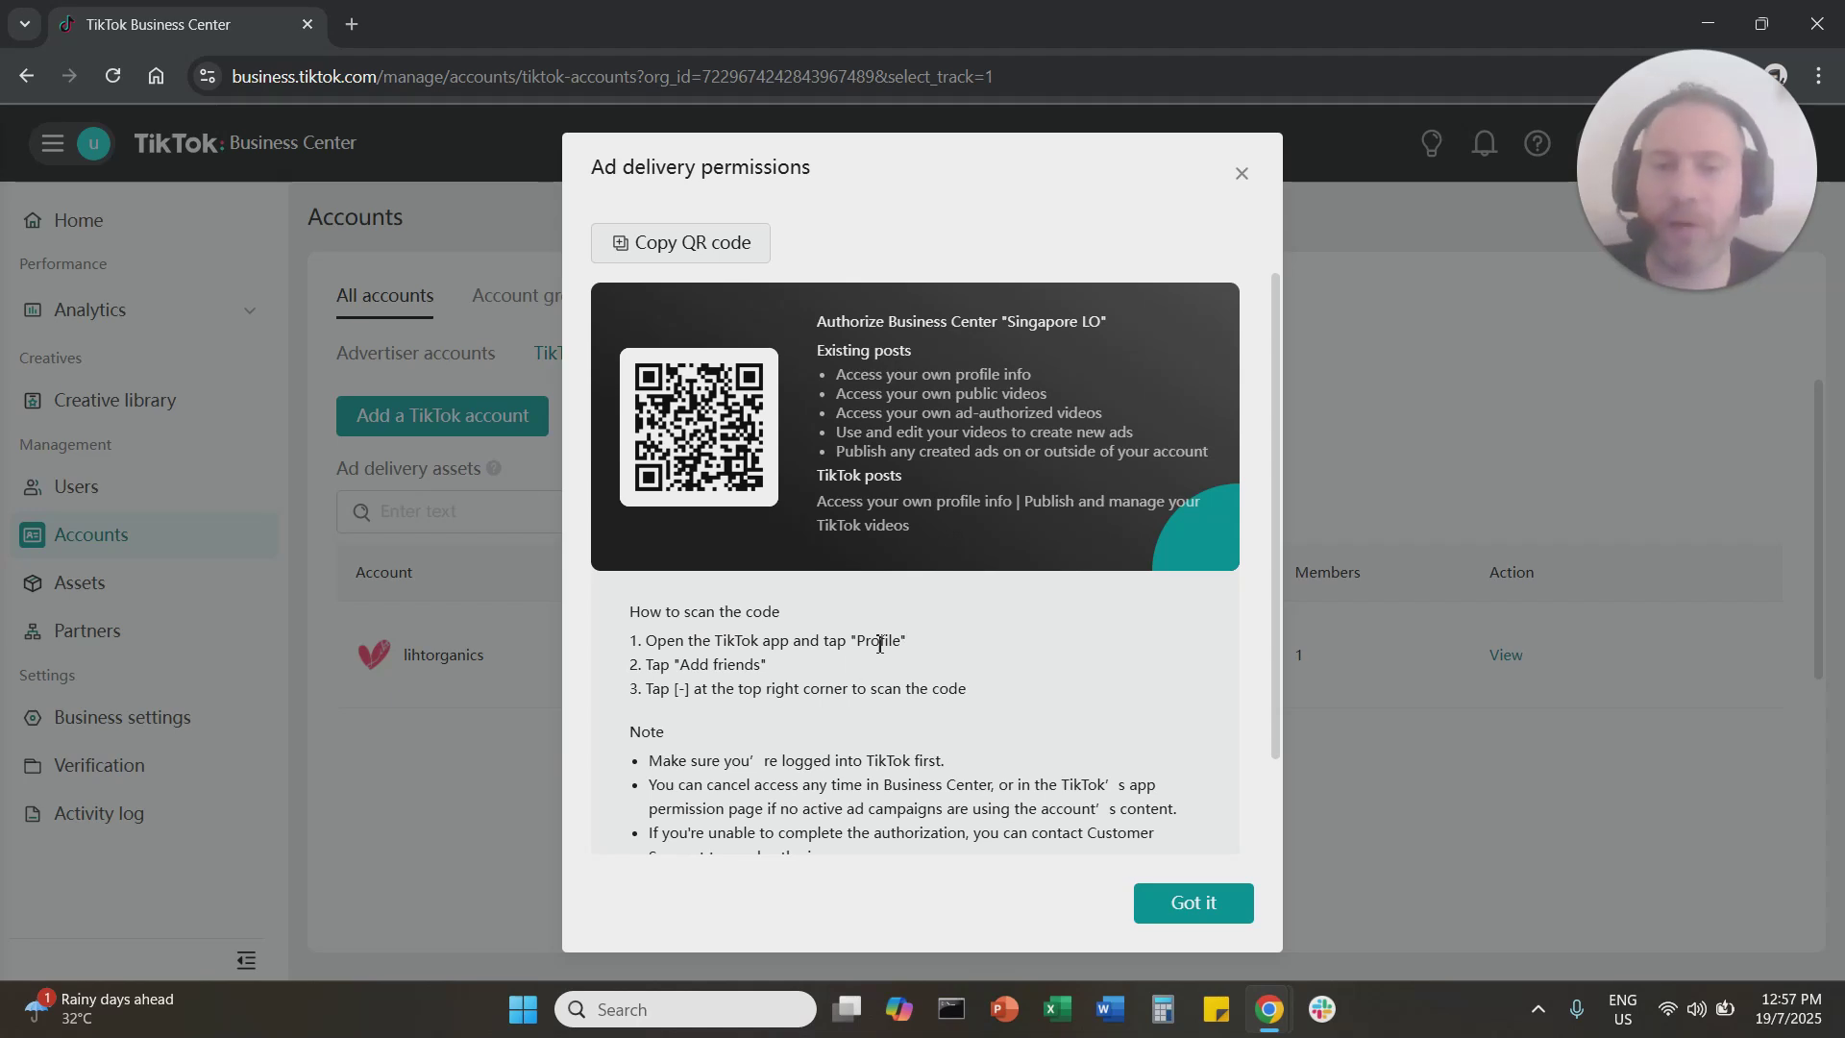
pyautogui.moveTo(659, 642); pyautogui.dragTo(888, 642)
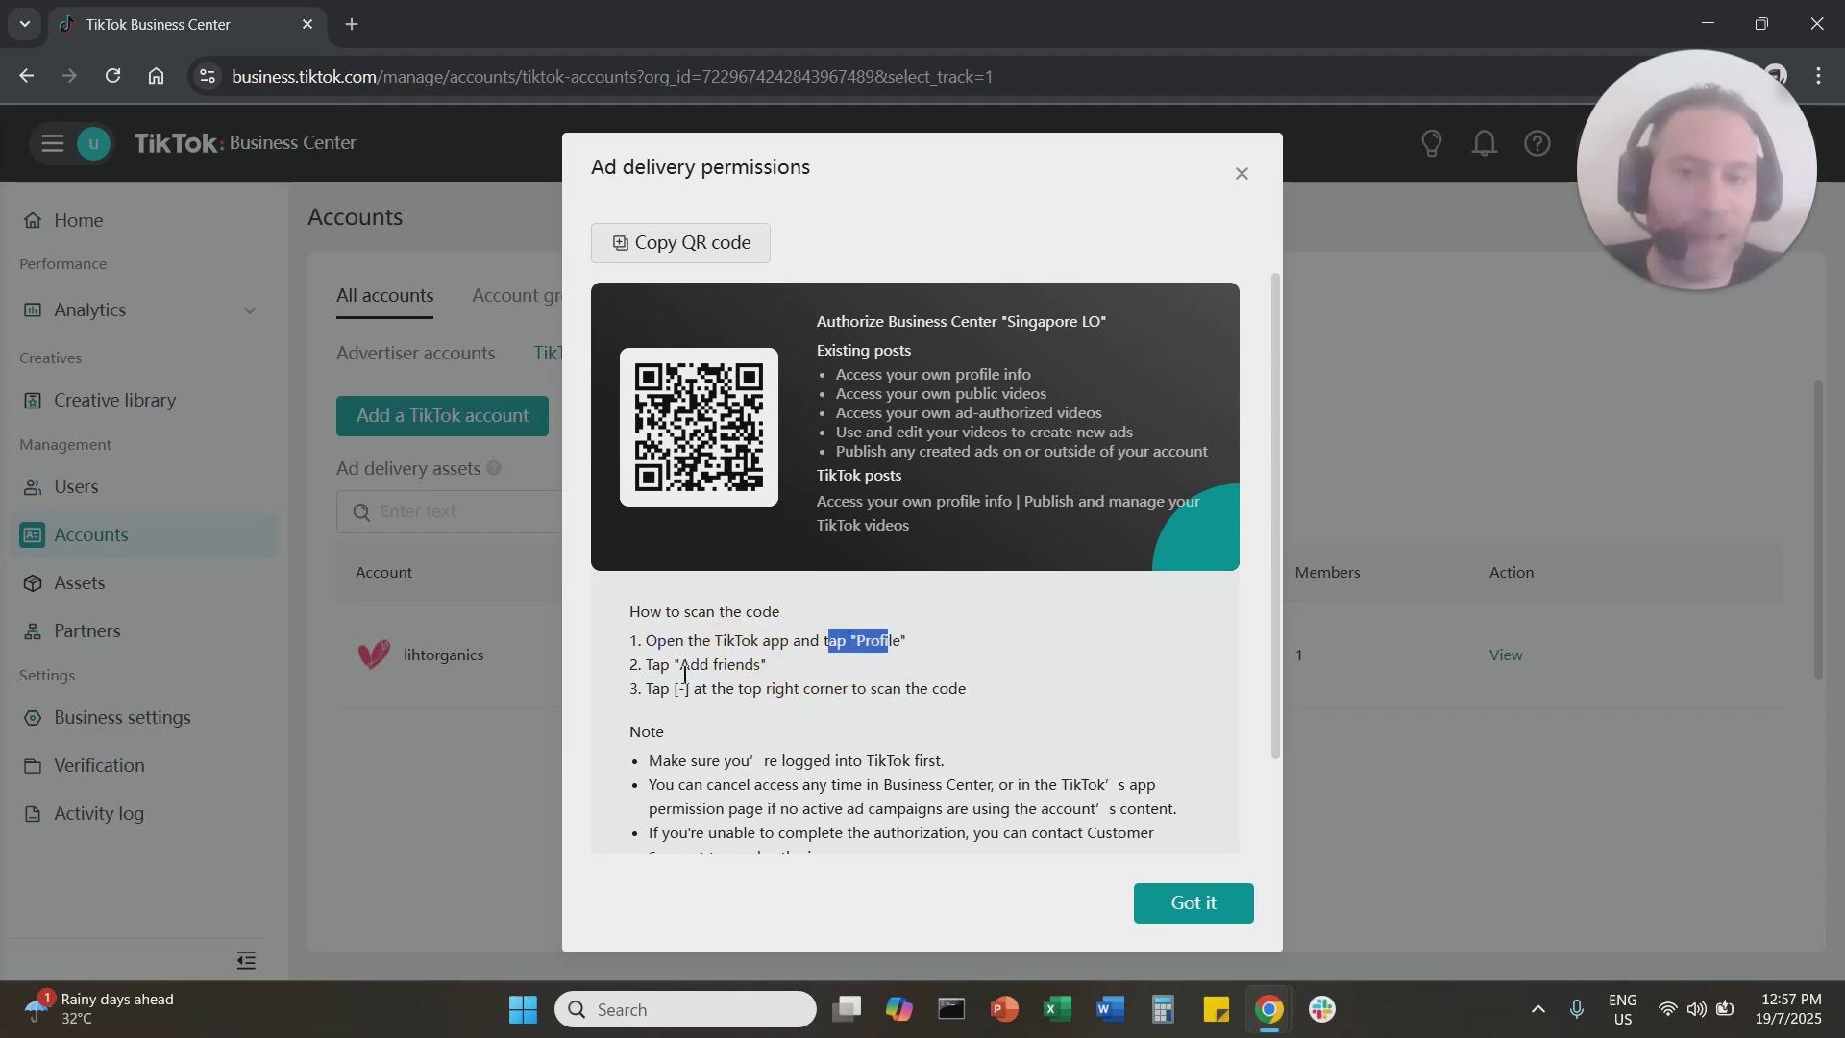
pyautogui.moveTo(680, 664); pyautogui.dragTo(916, 694)
pyautogui.moveTo(936, 693); pyautogui.dragTo(935, 697)
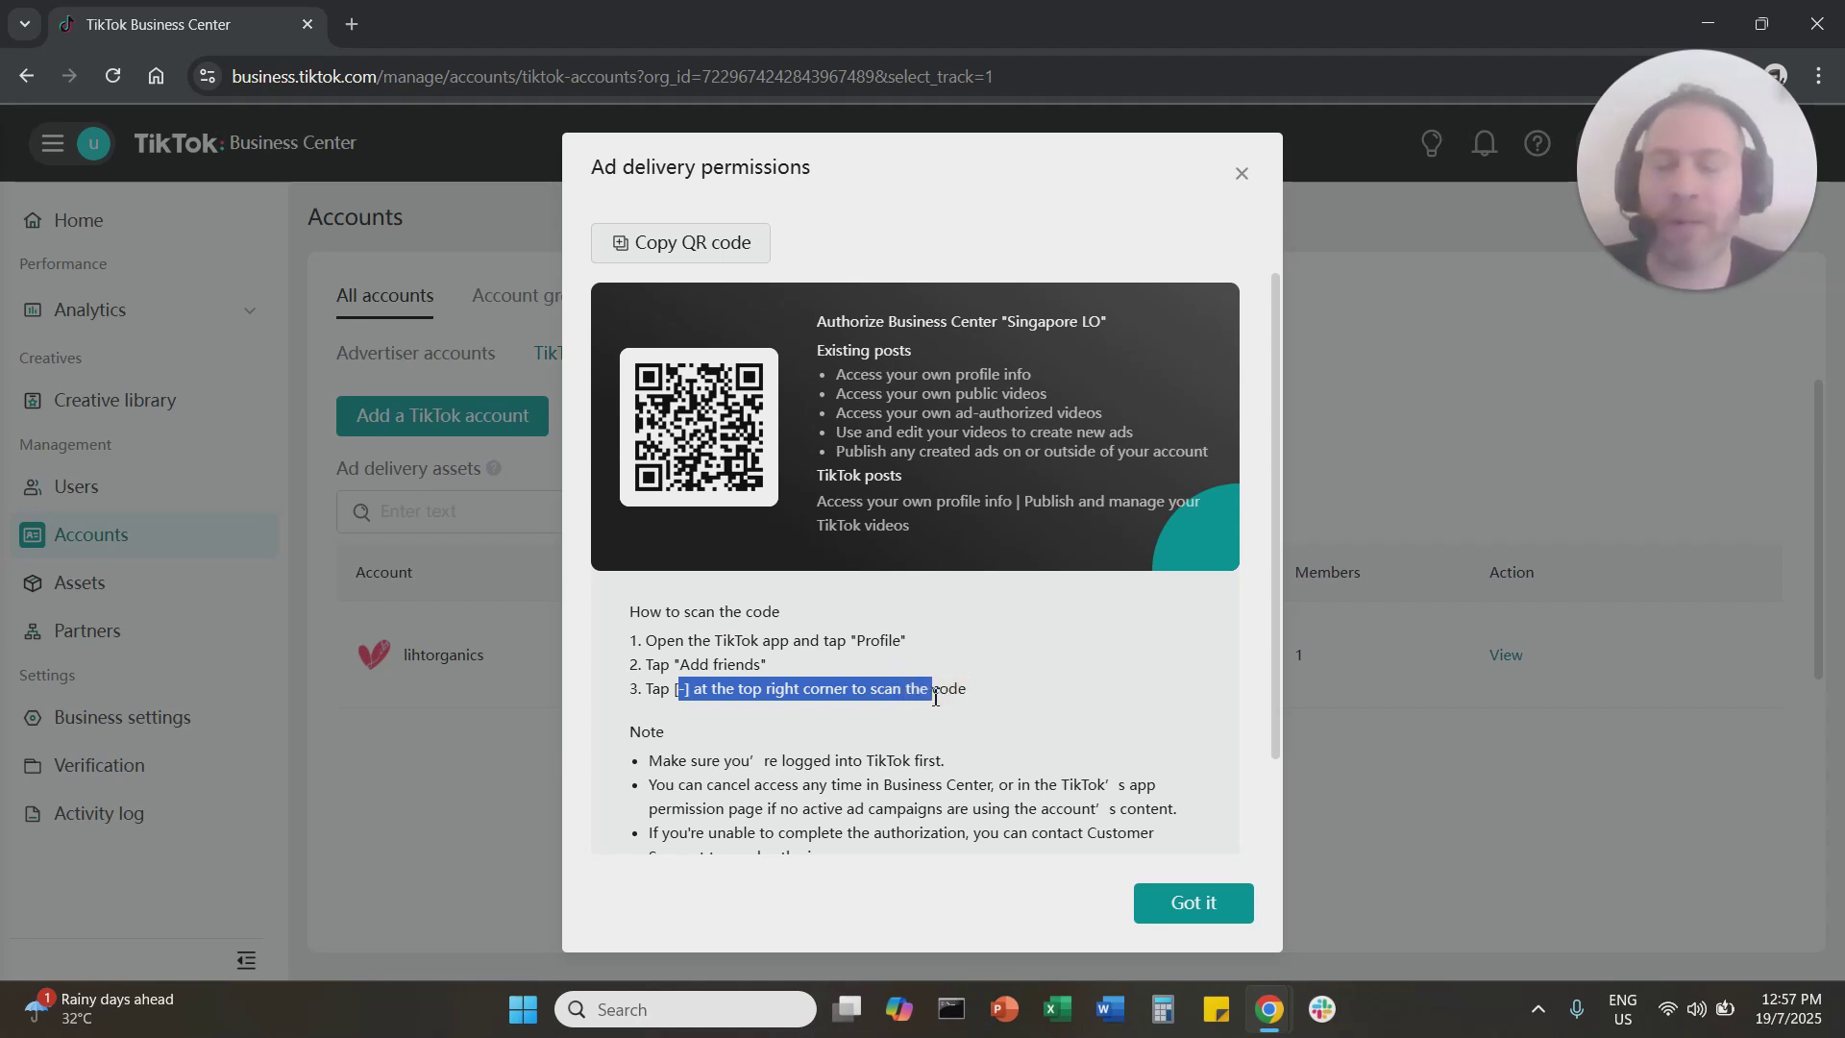
pyautogui.click(1241, 175)
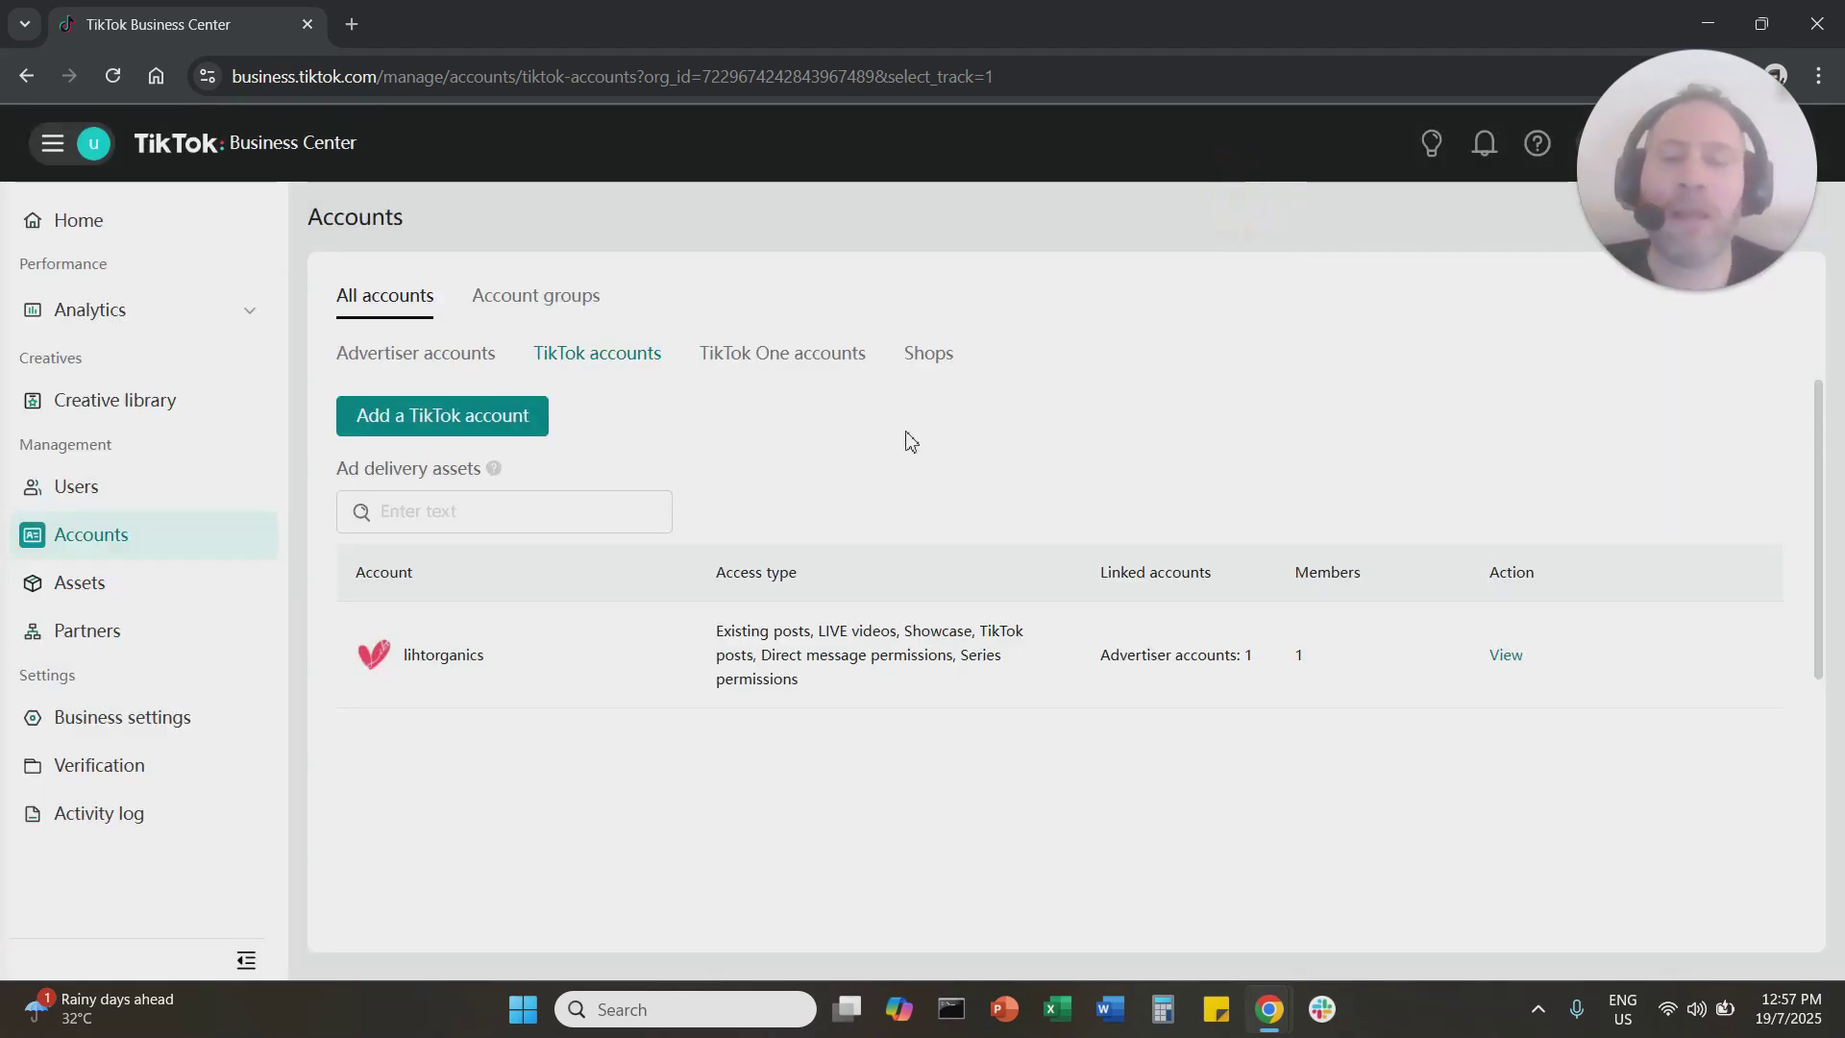
# Step: Check the advertiser account's available TikTok-account assets and exit Add Assets without assigning anything
pyautogui.click(489, 371)
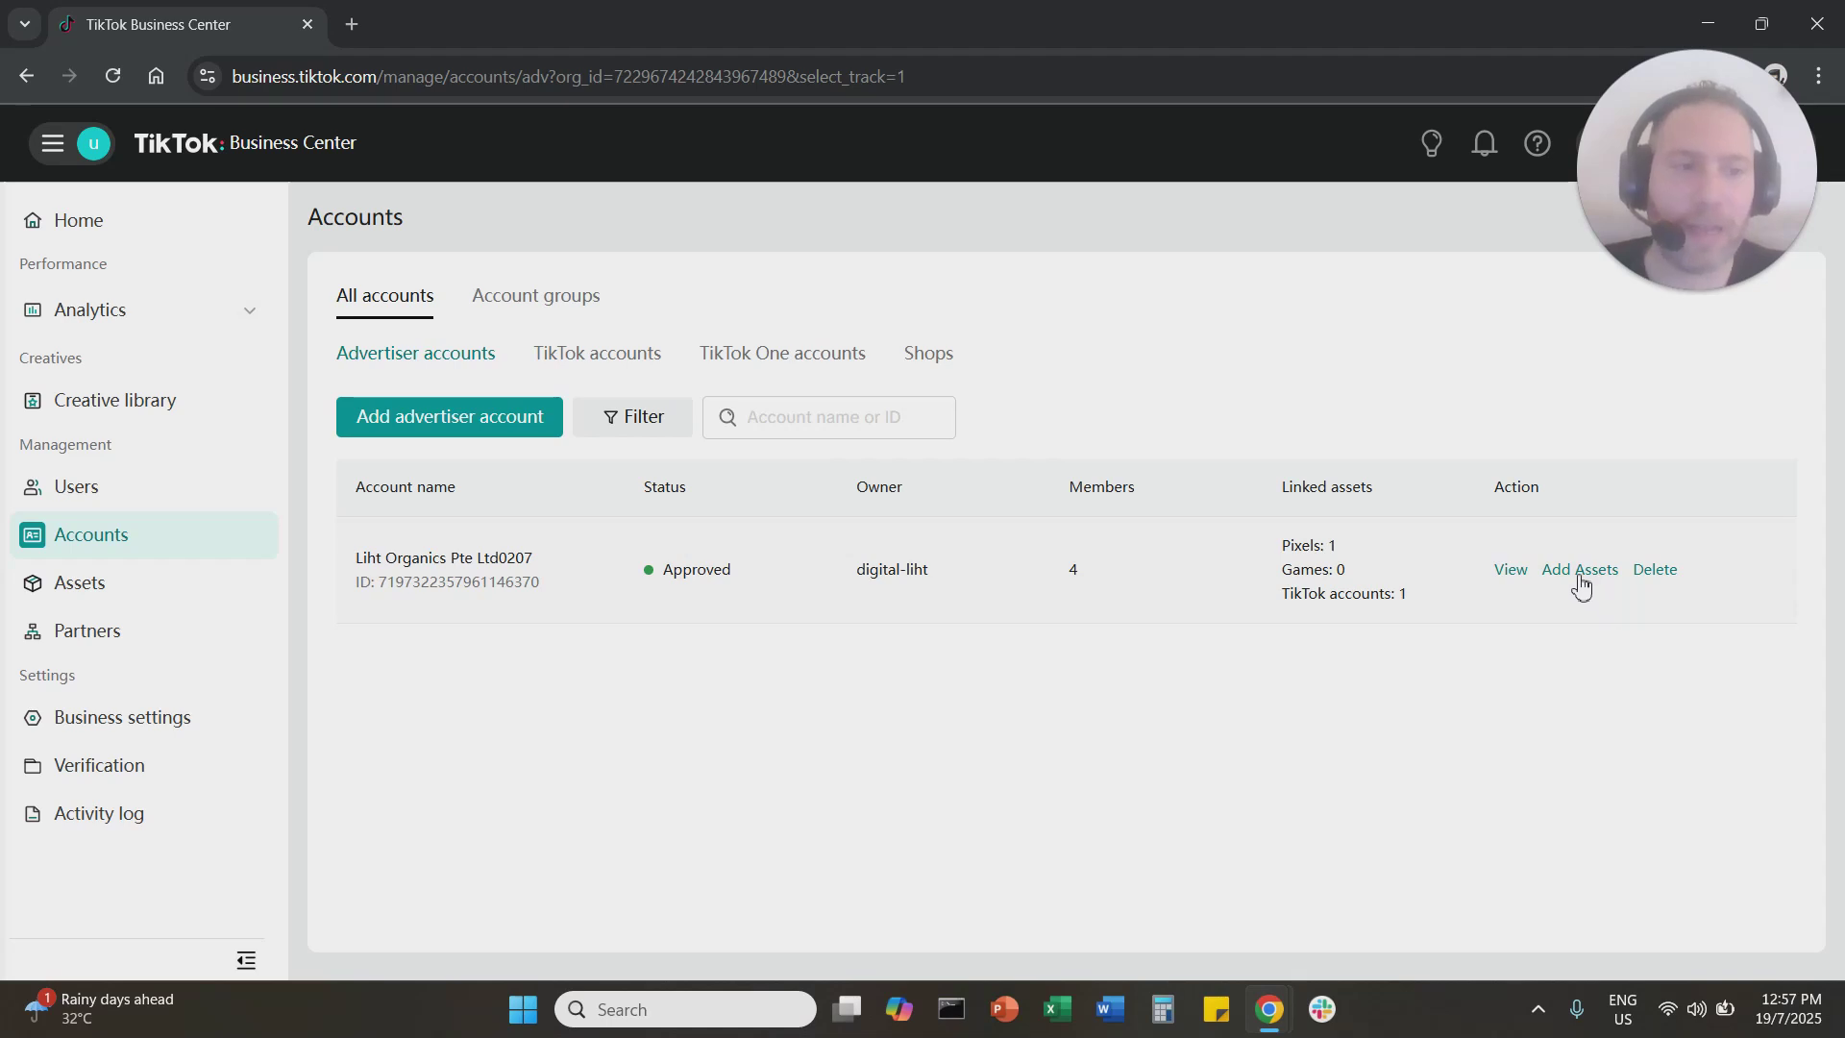
pyautogui.click(1580, 571)
pyautogui.click(729, 396)
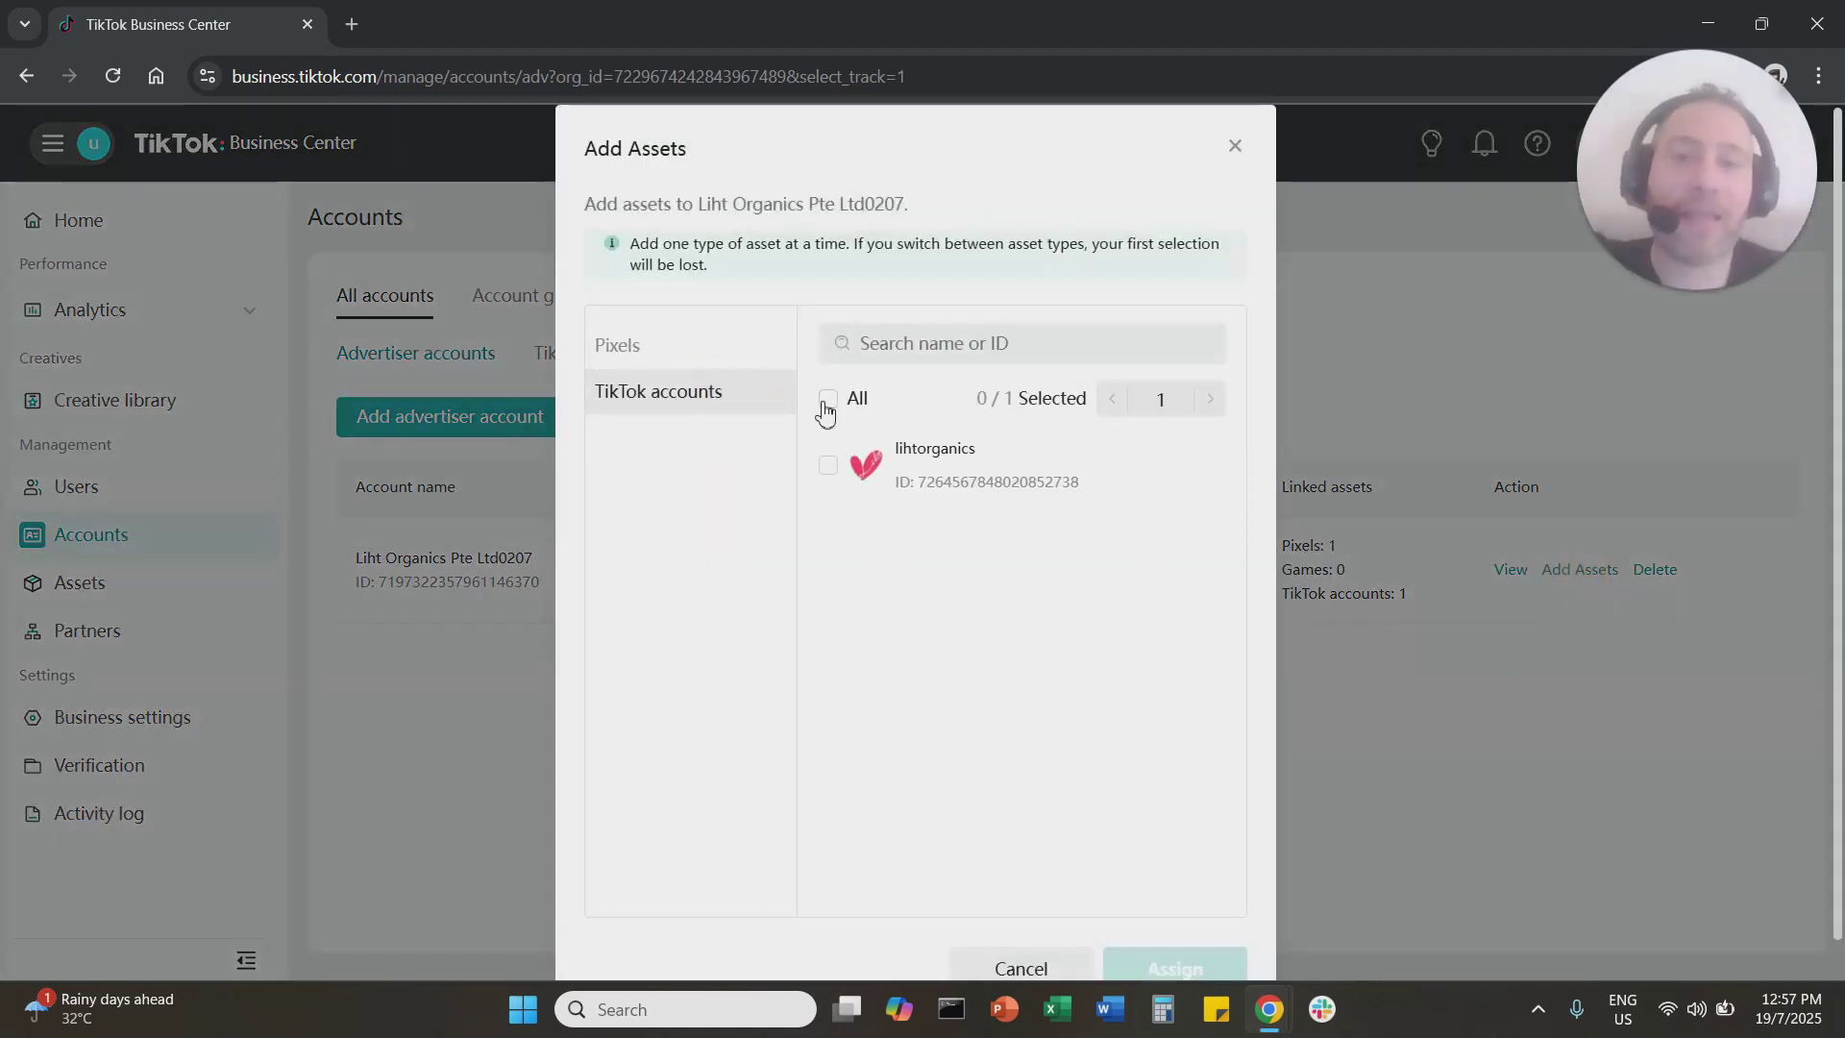
pyautogui.click(1234, 146)
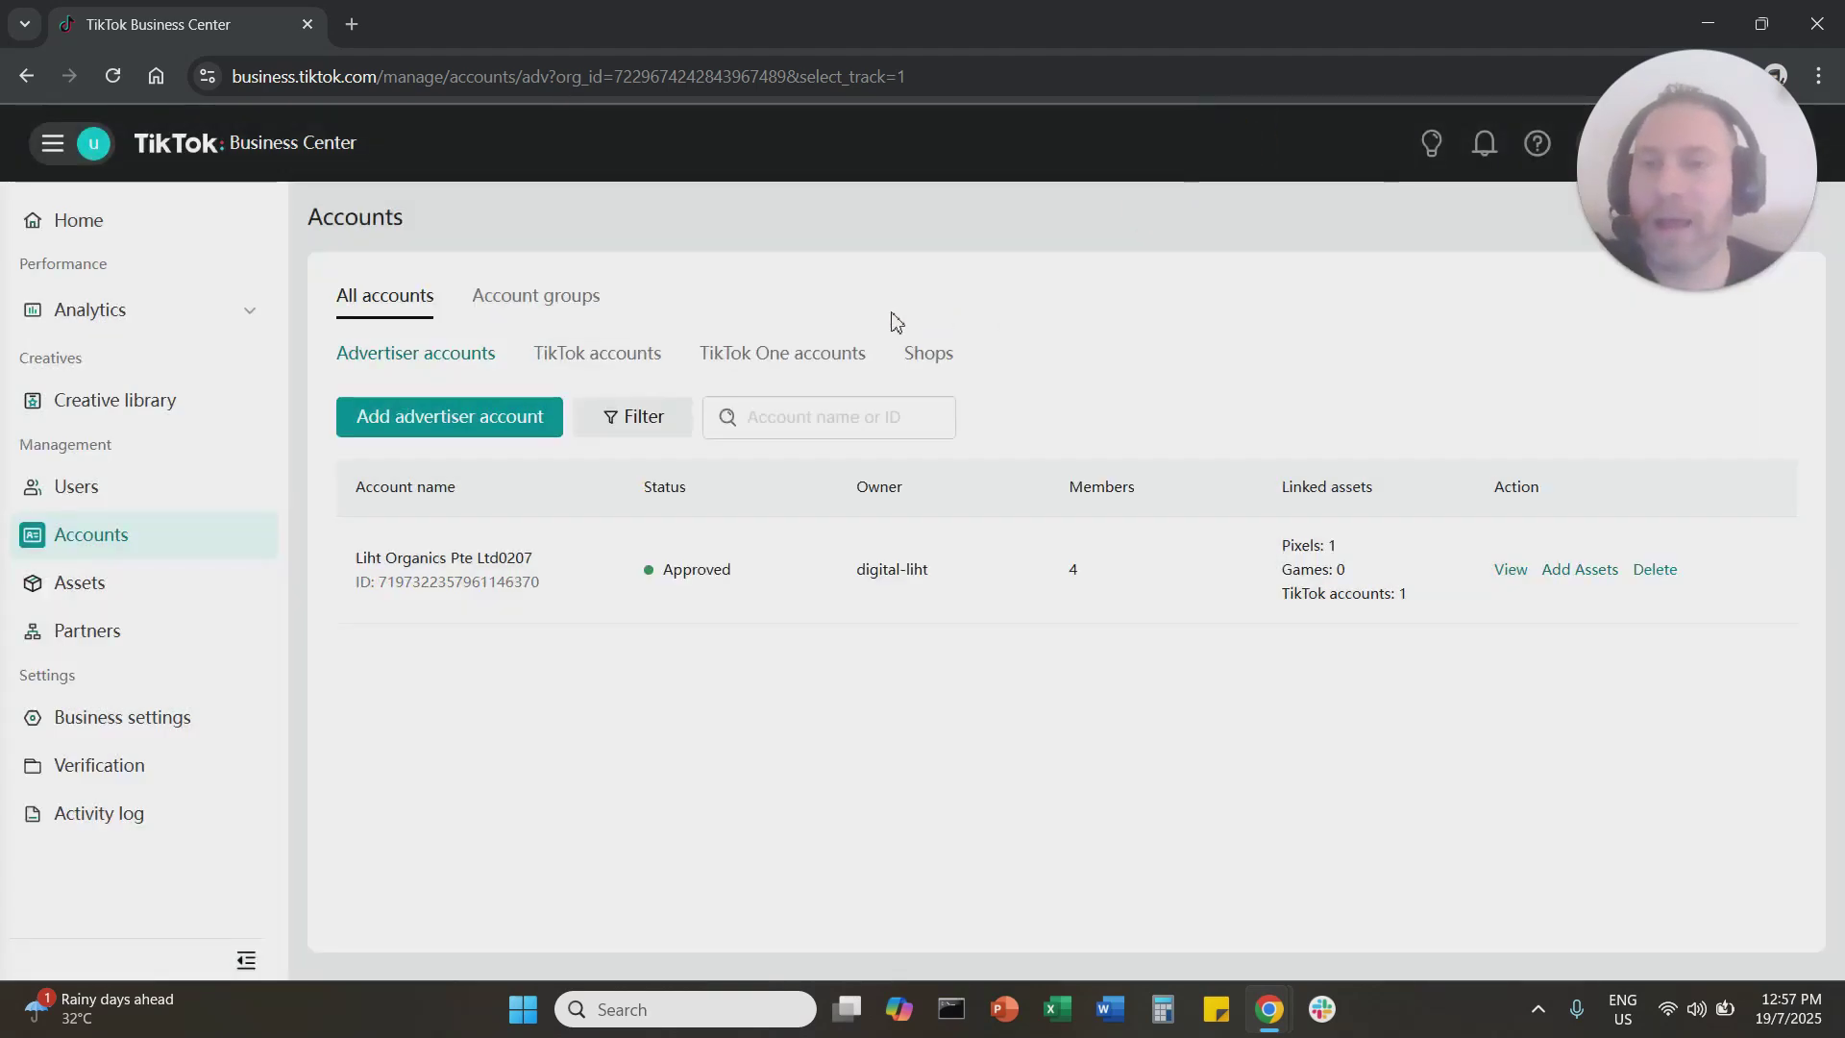